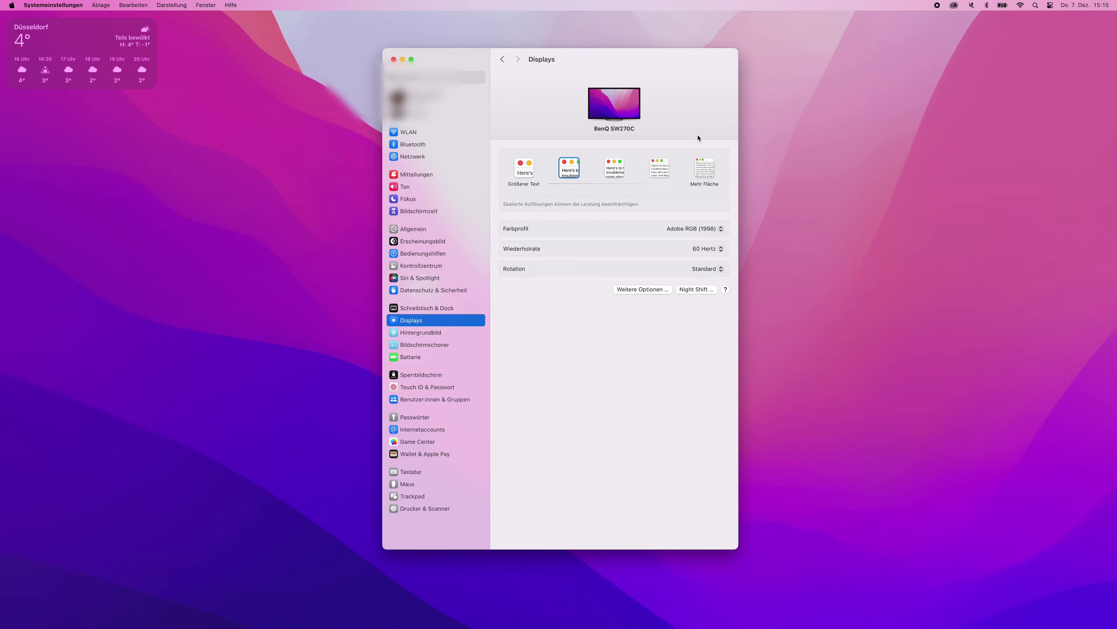
Turn on 'Auflösungen als Liste anzeigen' in the BenQ's advanced display options.
left_click(525, 170)
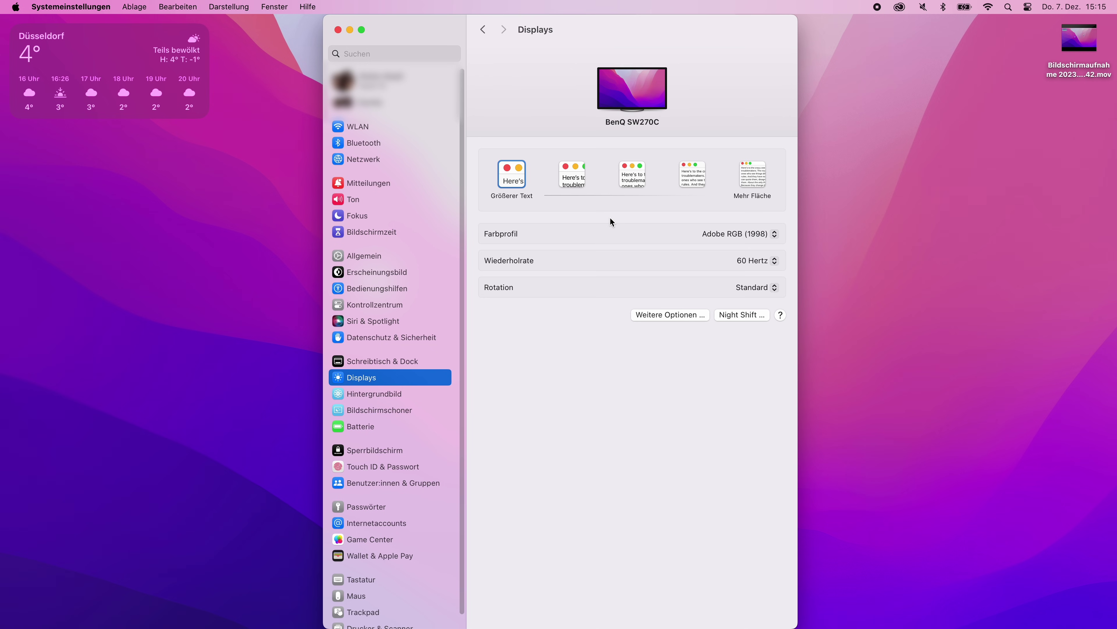
left_click(673, 313)
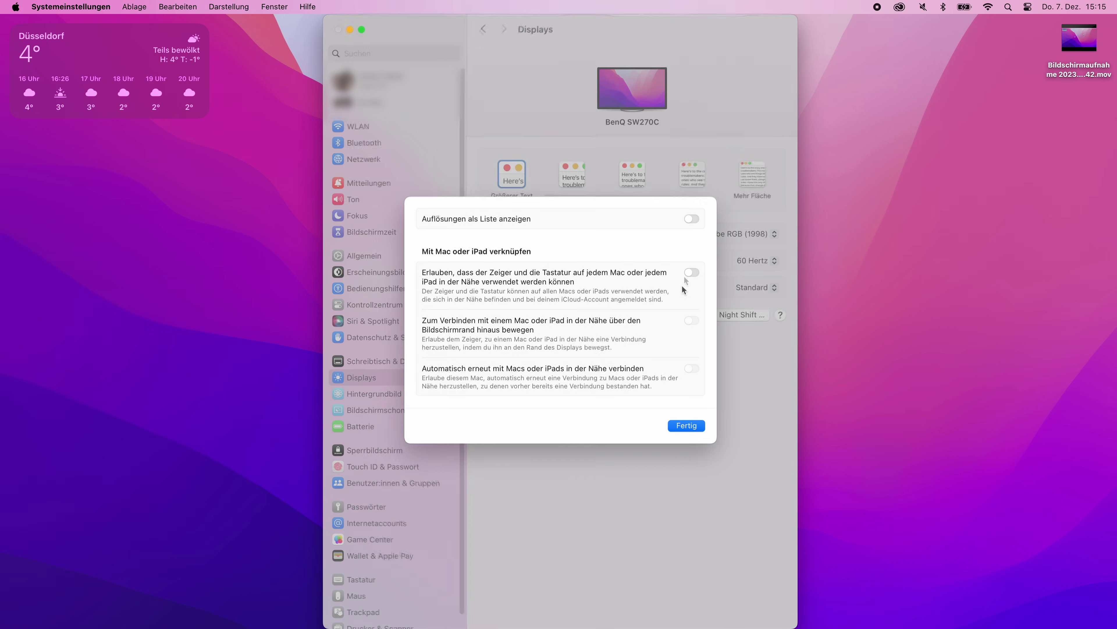
left_click(692, 220)
Close the options and pick 2560 × 1440 from the BenQ's resolution list.
left_click(691, 425)
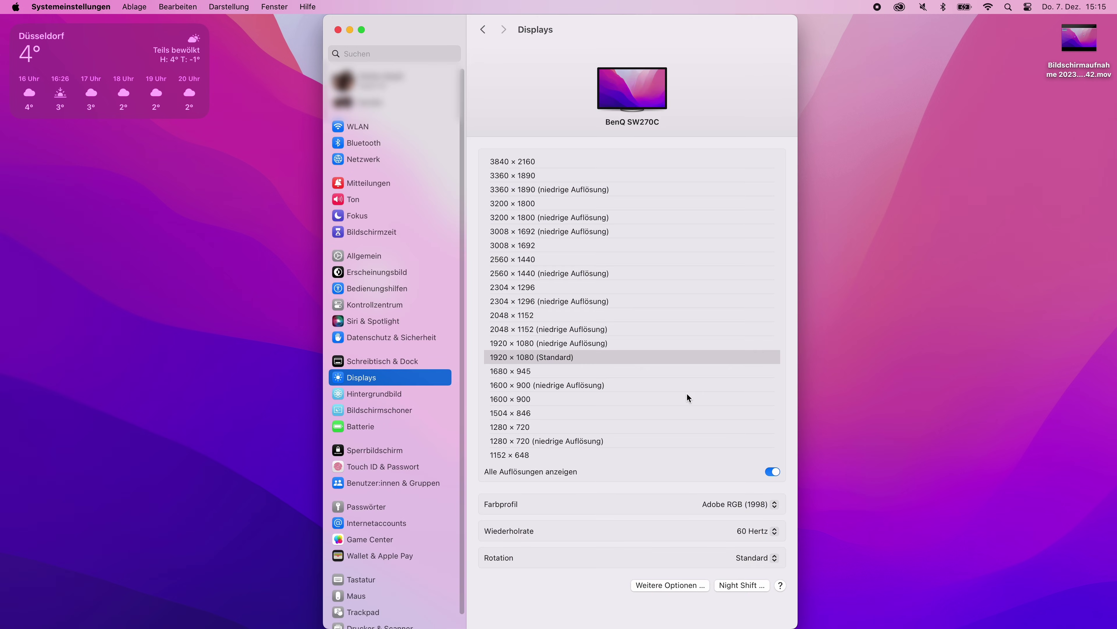
left_click(547, 358)
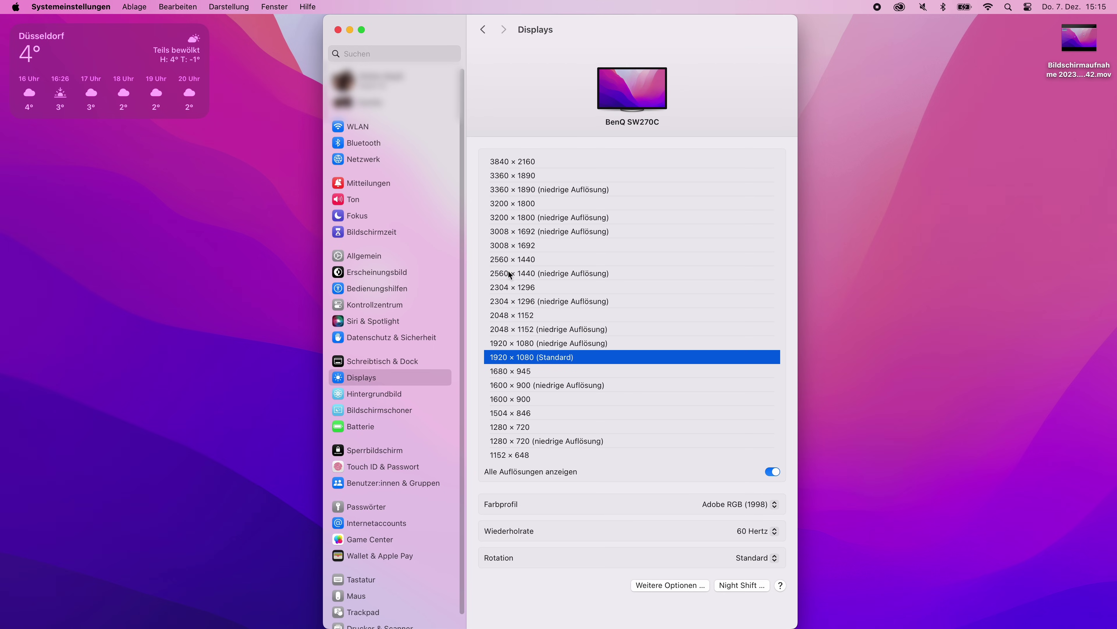
left_click(511, 260)
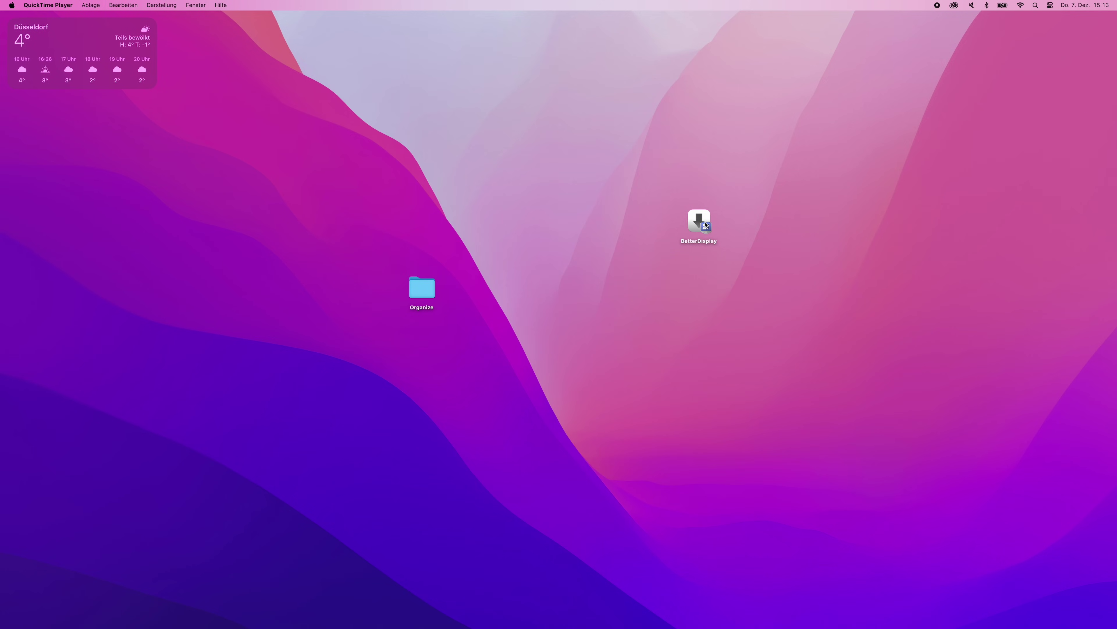
Copy BetterDisplay from its disk image into the Applications folder.
double_click(705, 225)
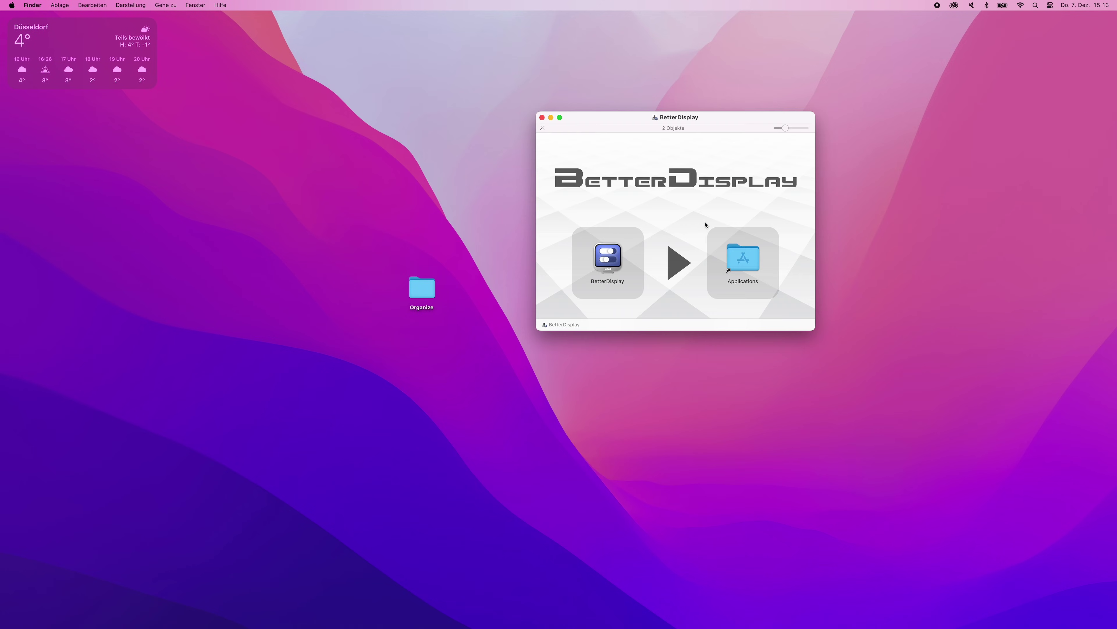
left_click_drag(609, 261, 737, 257)
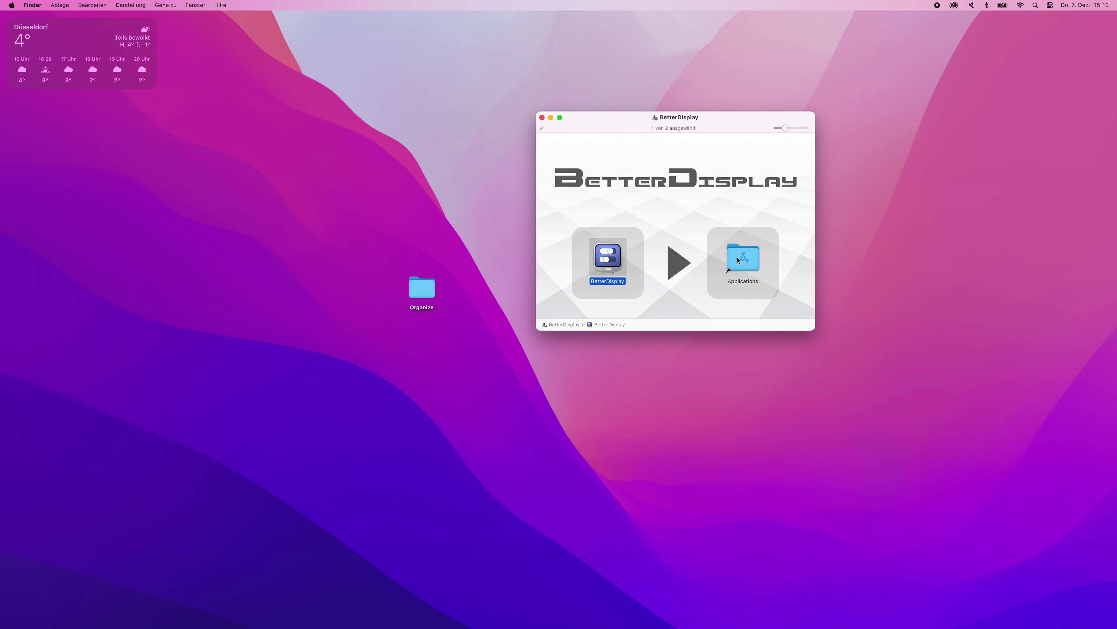
left_click(541, 118)
Launch BetterDisplay from Programme, confirming the downloaded-app warning.
key("super+shift+a")
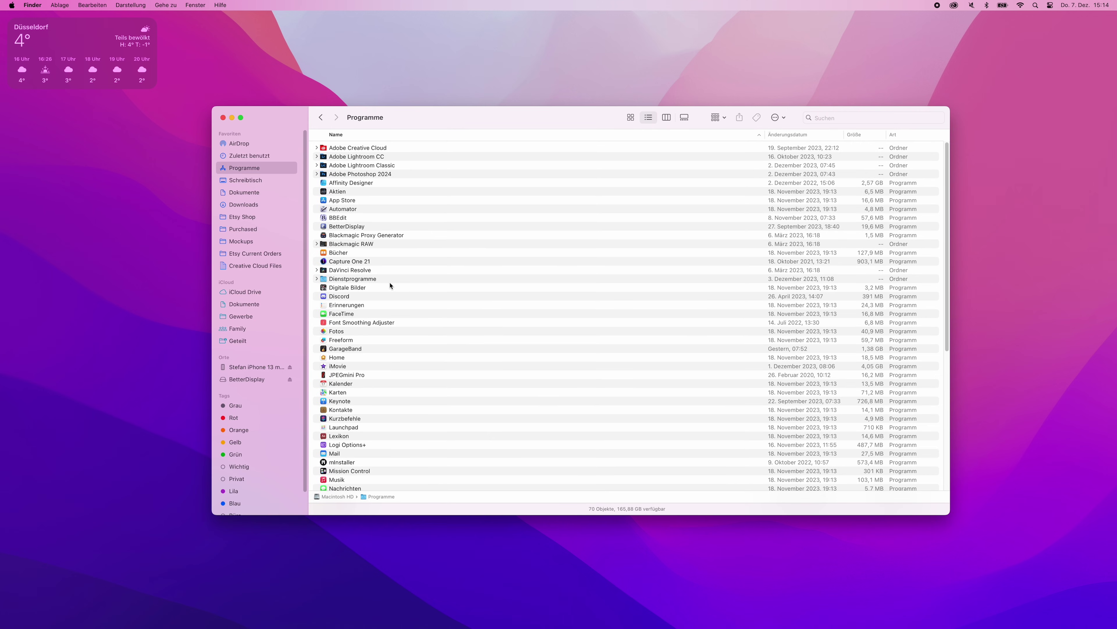
left_click(368, 228)
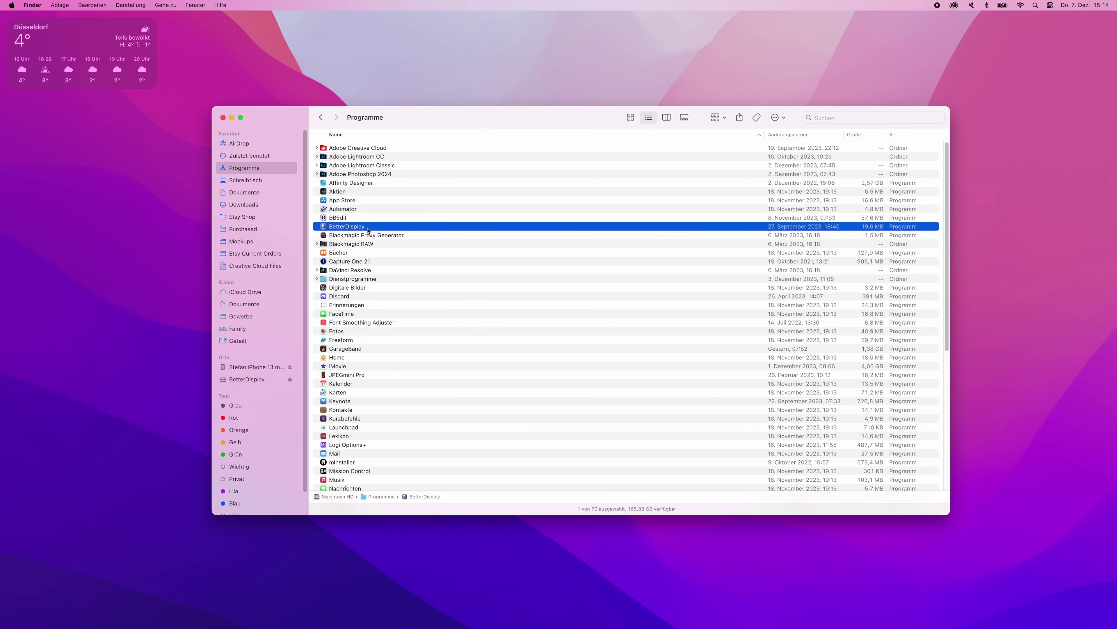
double_click(368, 228)
left_click(585, 241)
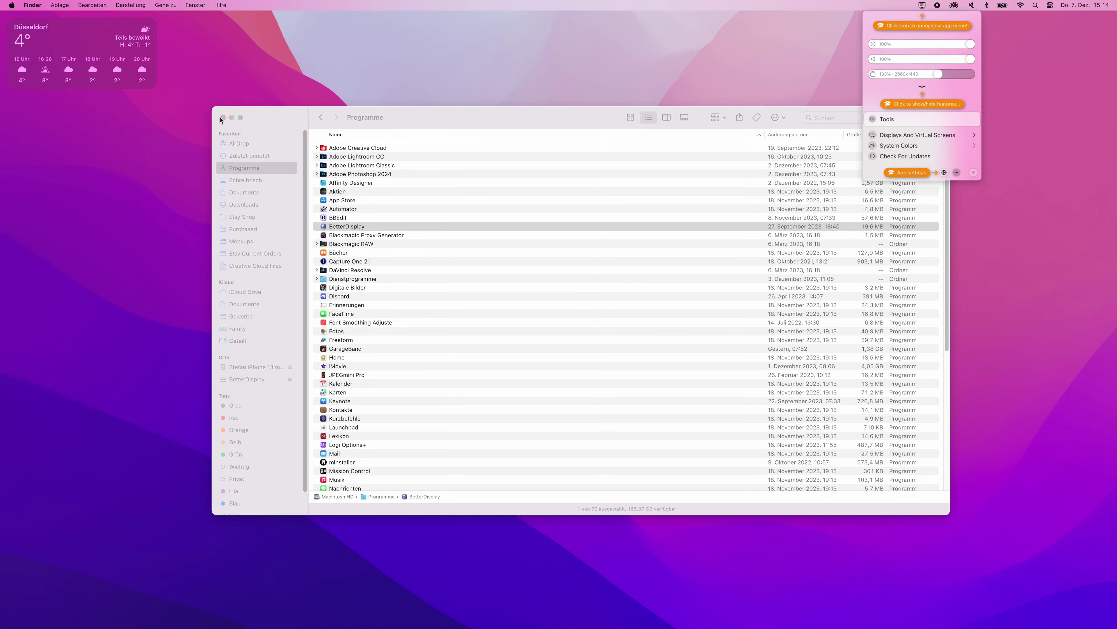
Open BetterDisplay's app settings from the menu-bar icon and scroll the BenQ SW270C page to System Configuration.
left_click(742, 84)
left_click(923, 5)
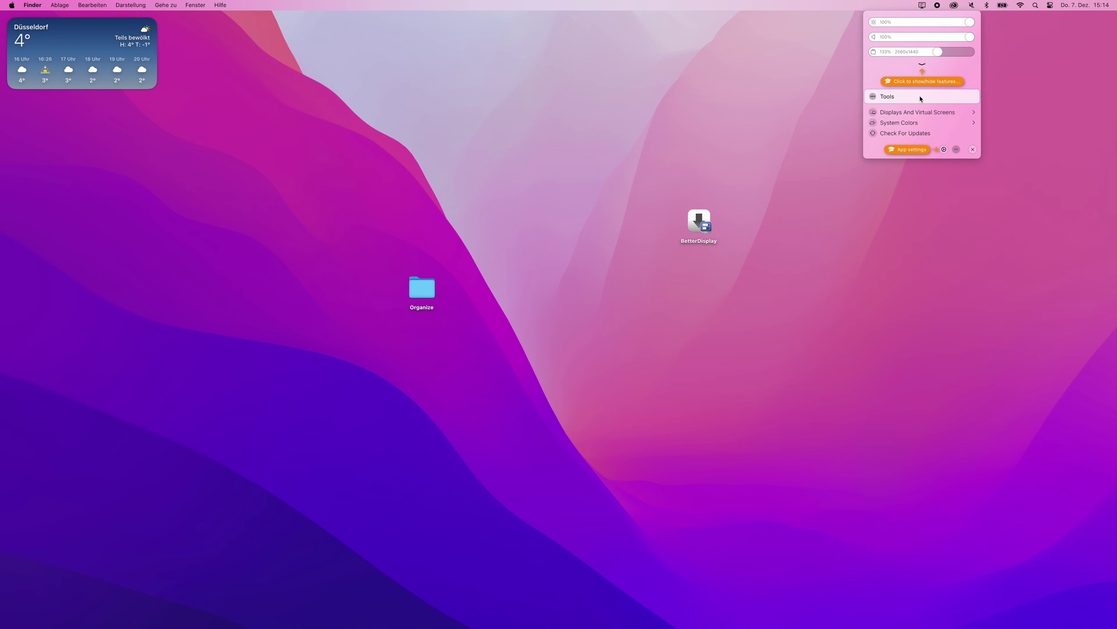
left_click(944, 149)
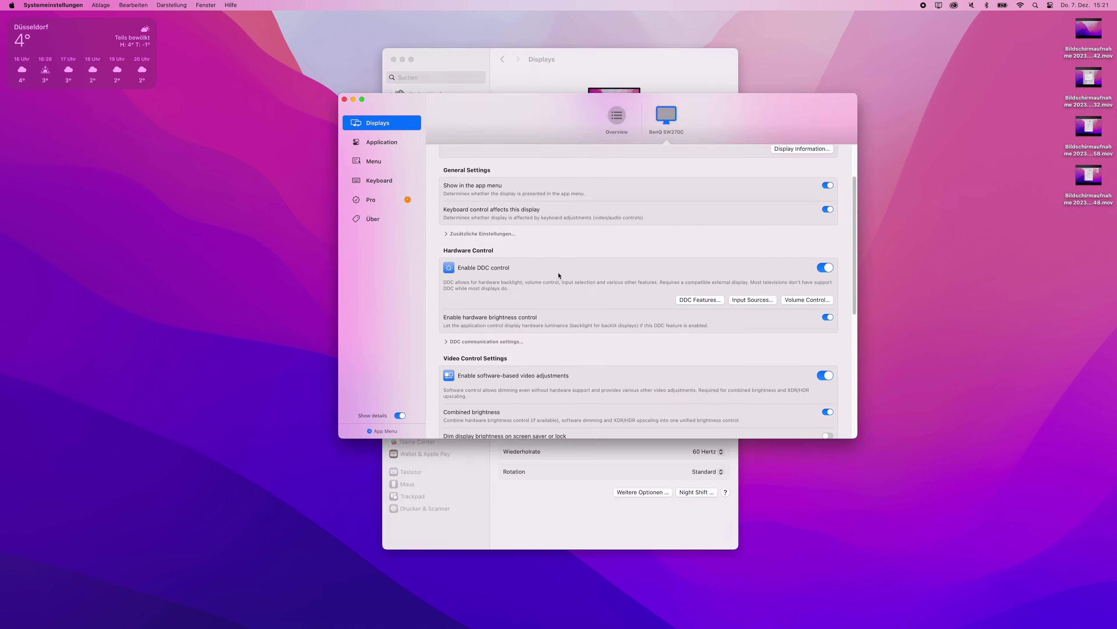
scroll(559, 275, "down", 8)
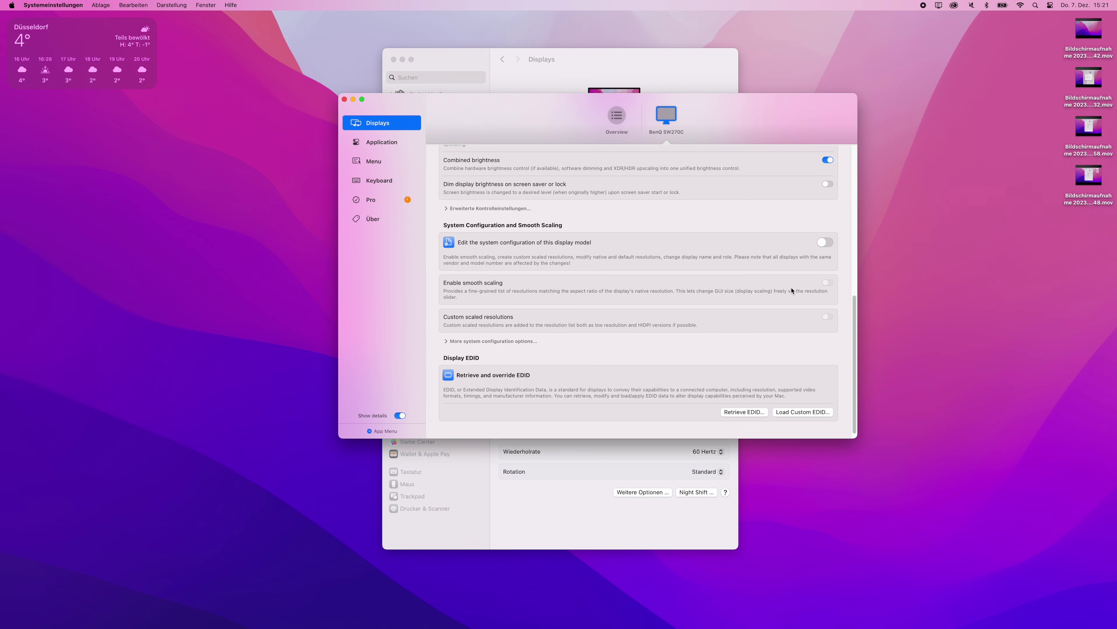
Enable system configuration editing, smooth scaling and the near-native HiDPI resolution for the BenQ SW270C.
left_click(825, 242)
left_click(828, 283)
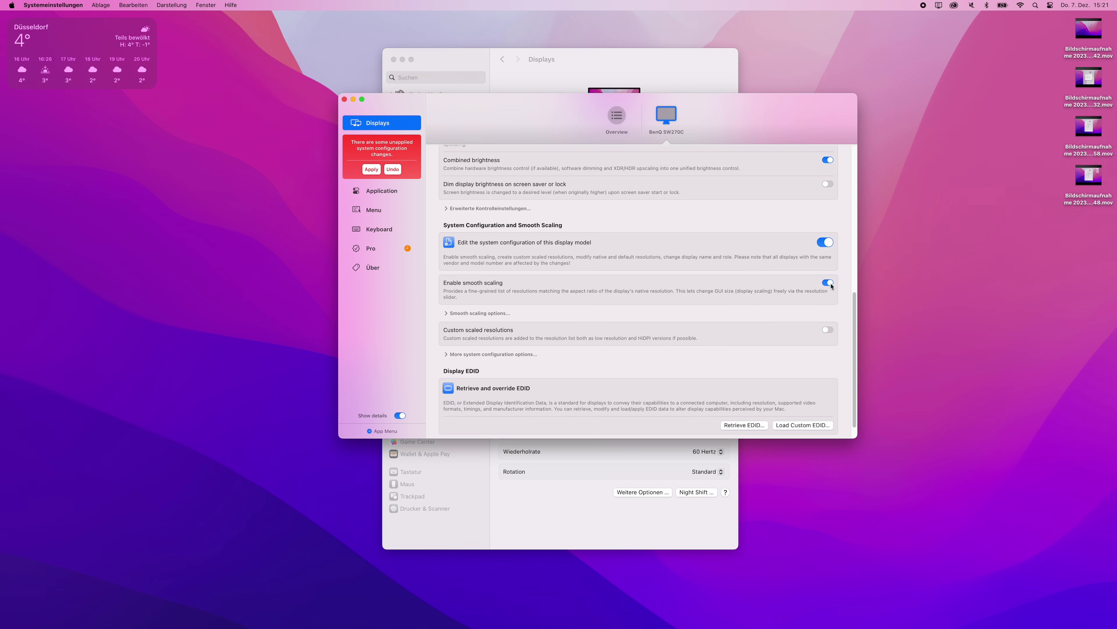
left_click(482, 312)
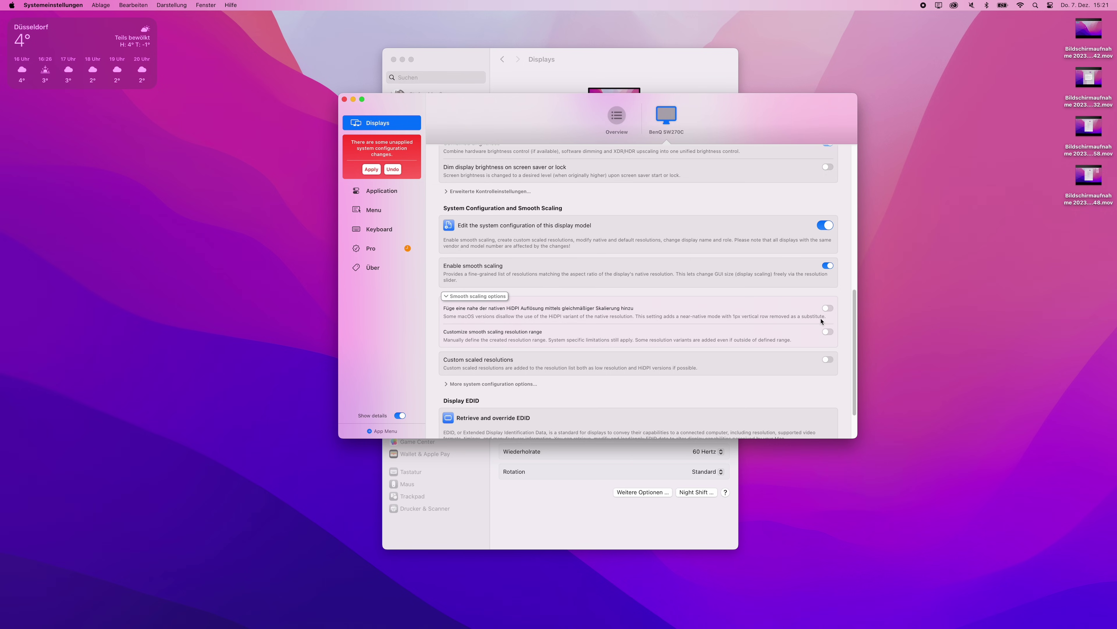
left_click(827, 309)
left_click(452, 384)
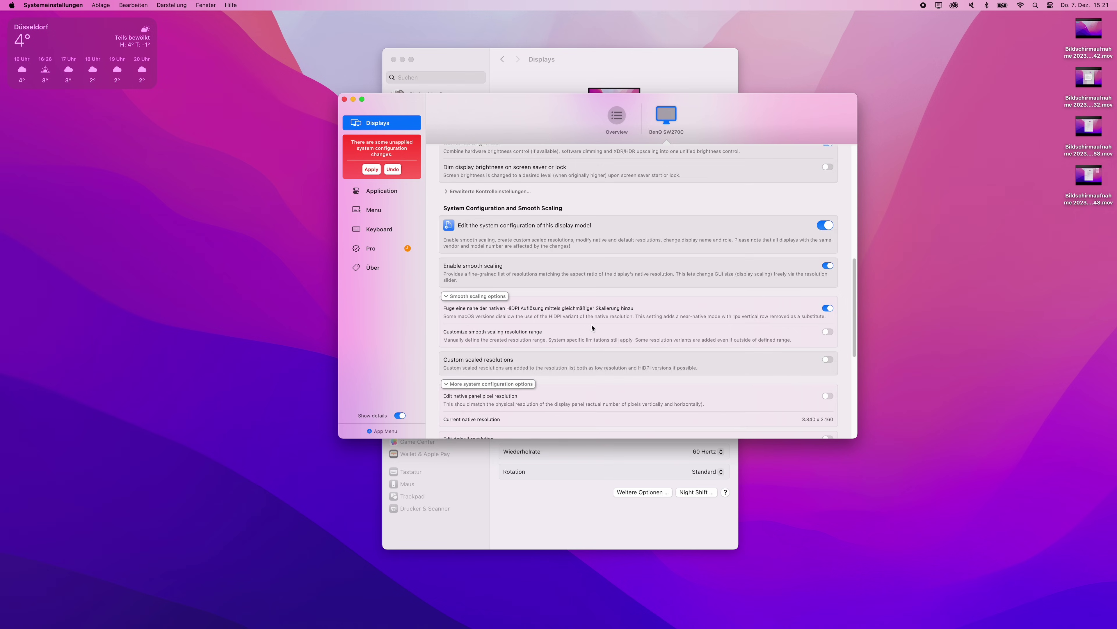
scroll(593, 324, "down", 5)
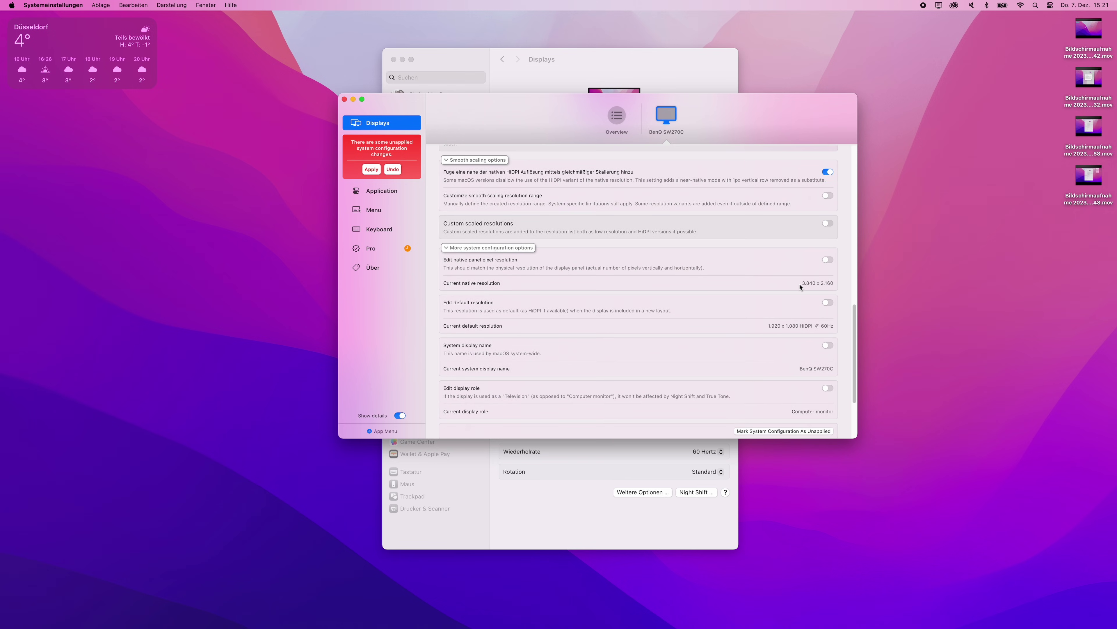
Enable native panel resolution editing and set it to 2560 × 1440.
left_click(827, 260)
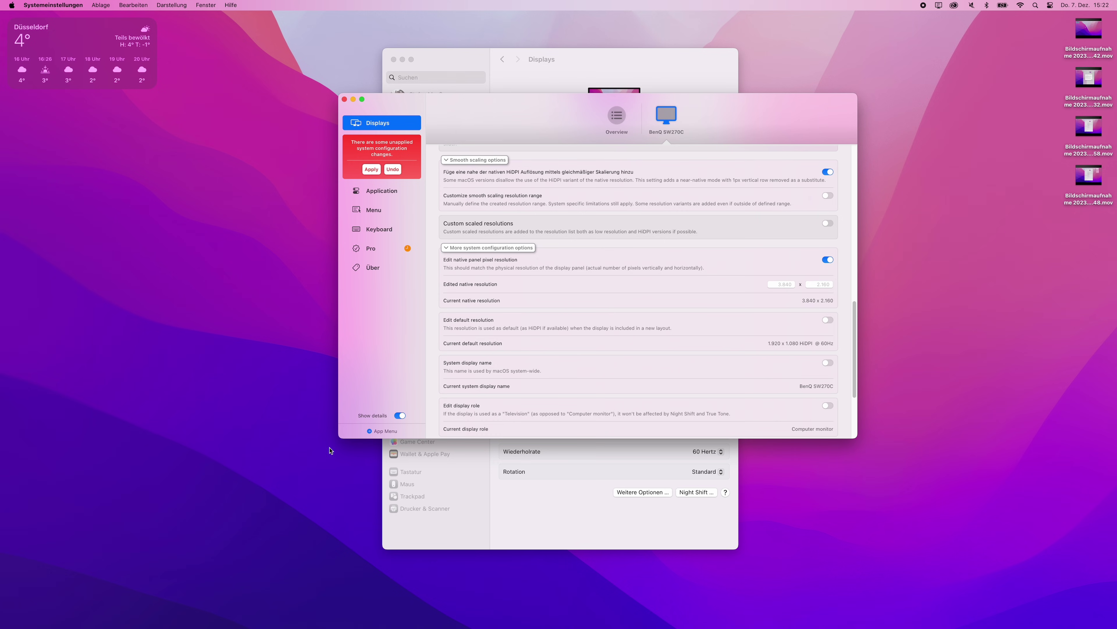
left_click(772, 287)
type("2560")
key("Tab")
type("1440")
key("Tab")
Apply the pending configuration changes, authorising with the administrator password.
scroll(770, 317, "down", 5)
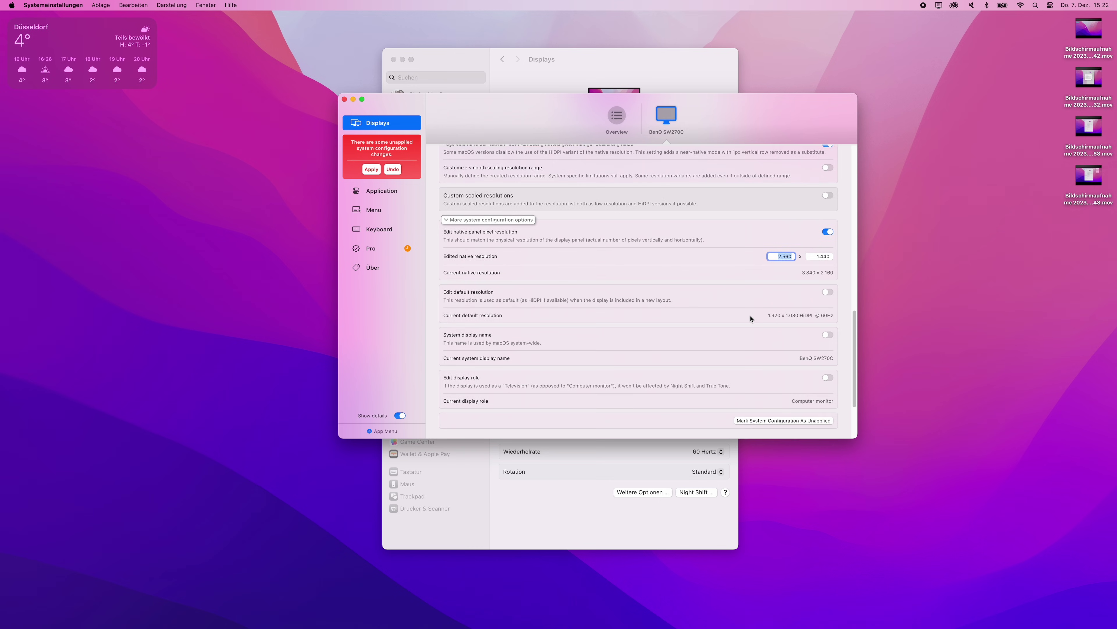
scroll(751, 319, "down", 1)
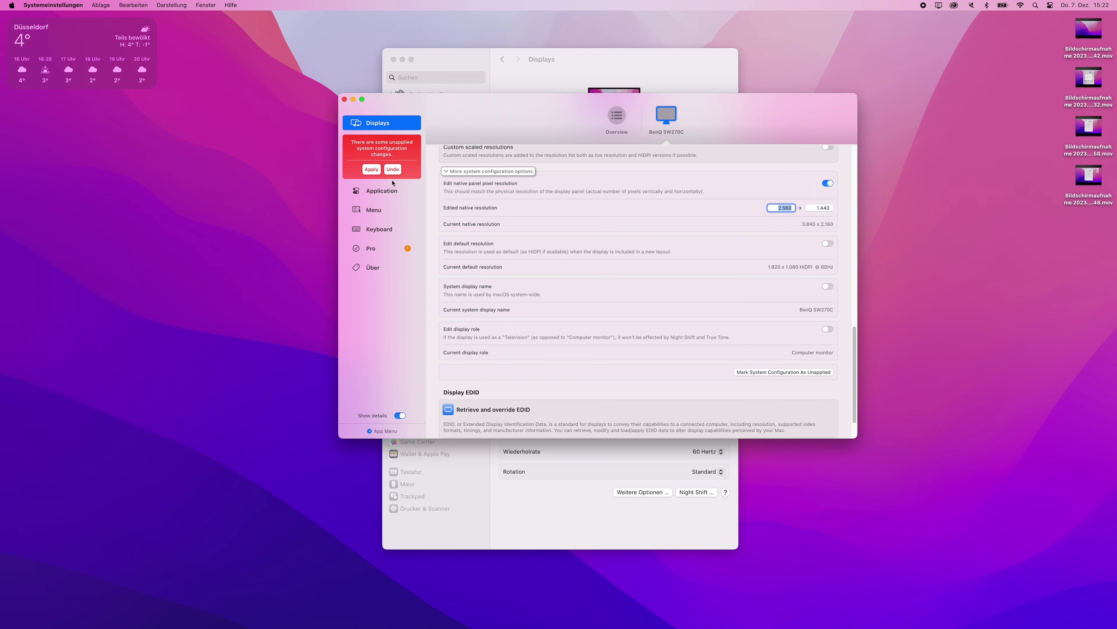
left_click(371, 170)
type("*********")
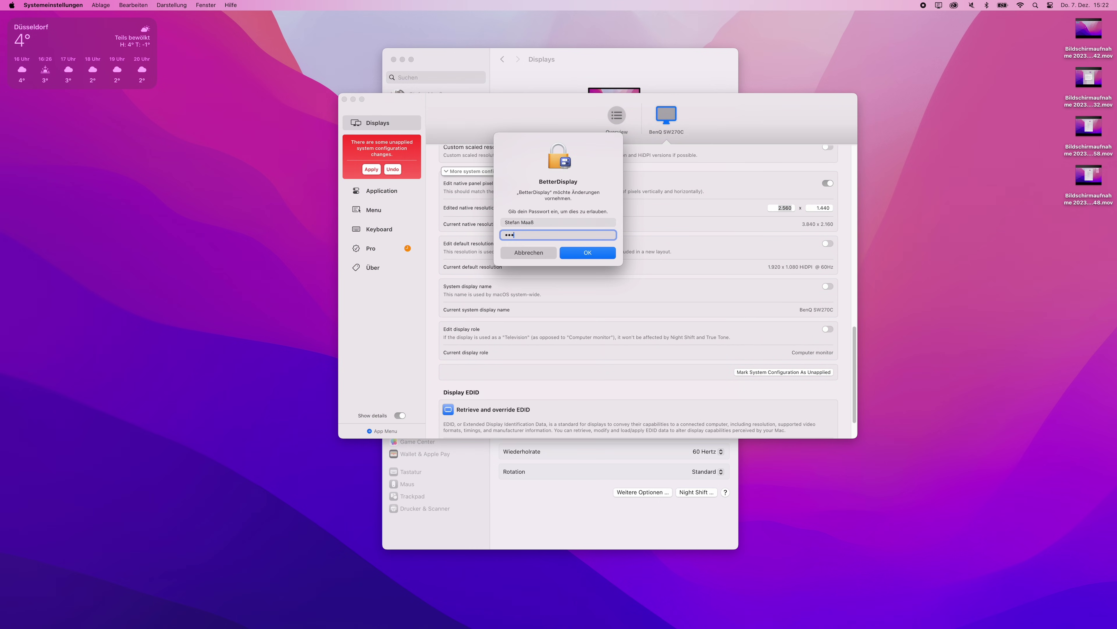
key("Return")
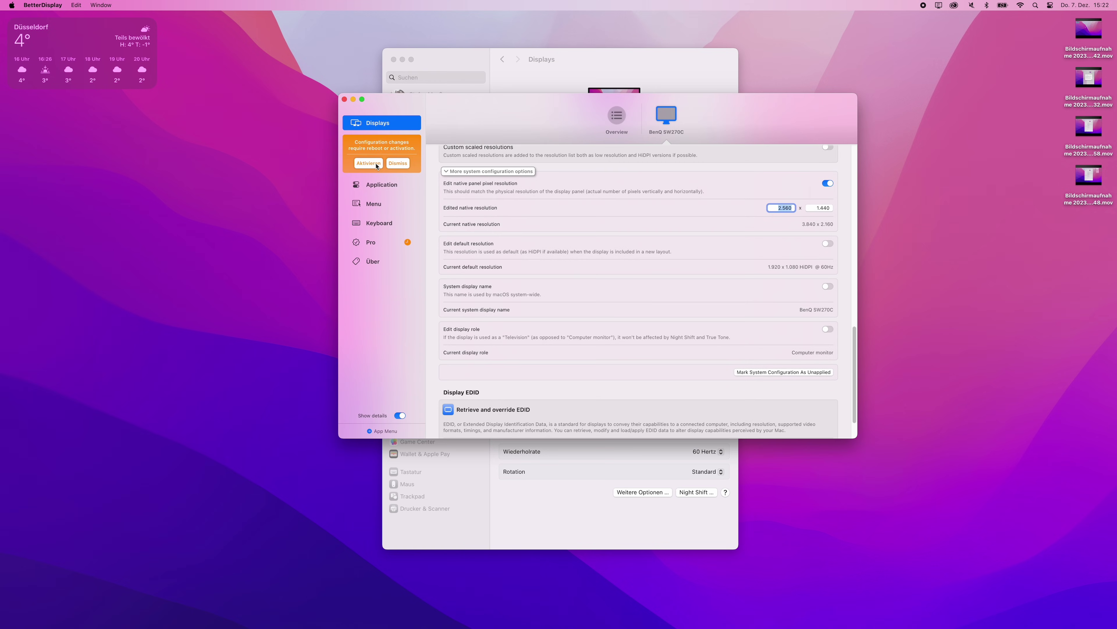
Activate the new BetterDisplay configuration without rebooting and check the quick control panel.
left_click(376, 164)
left_click(648, 324)
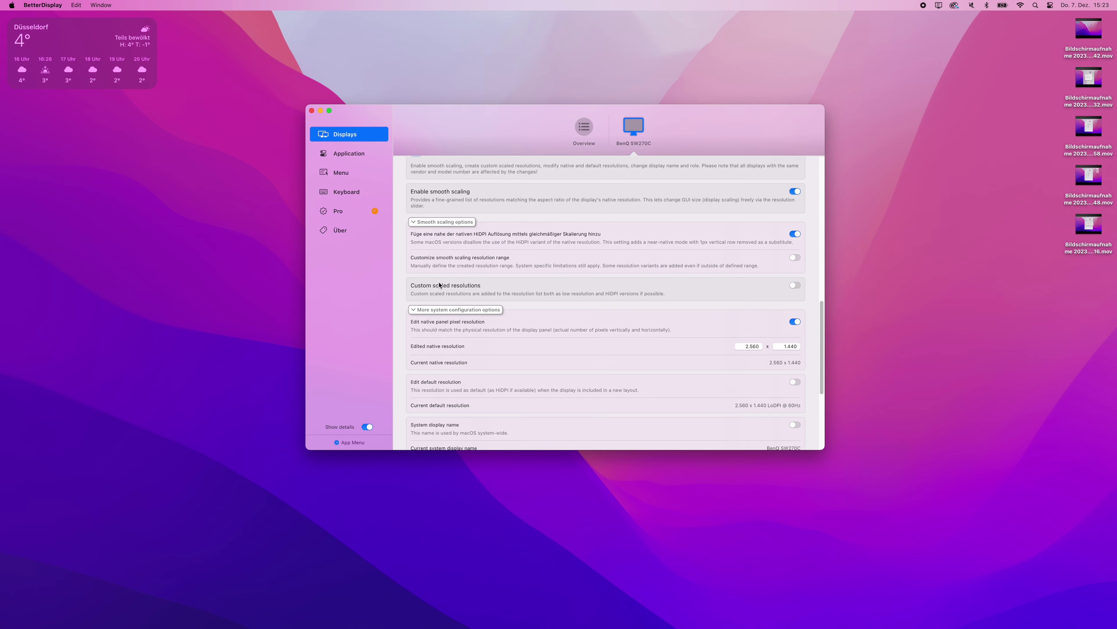
left_click(938, 5)
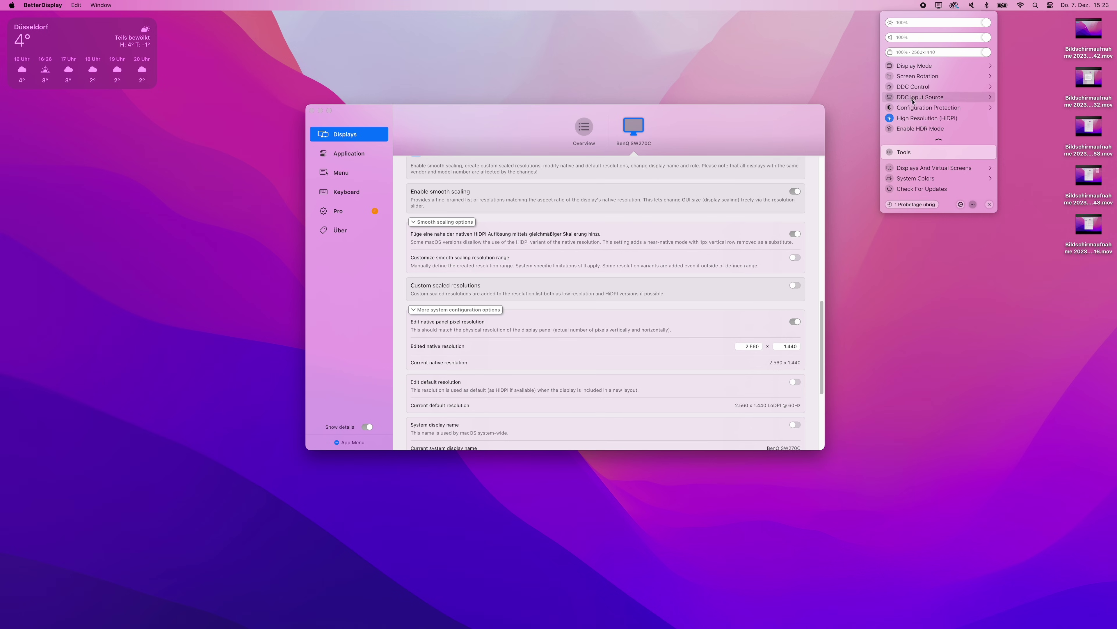
left_click(681, 123)
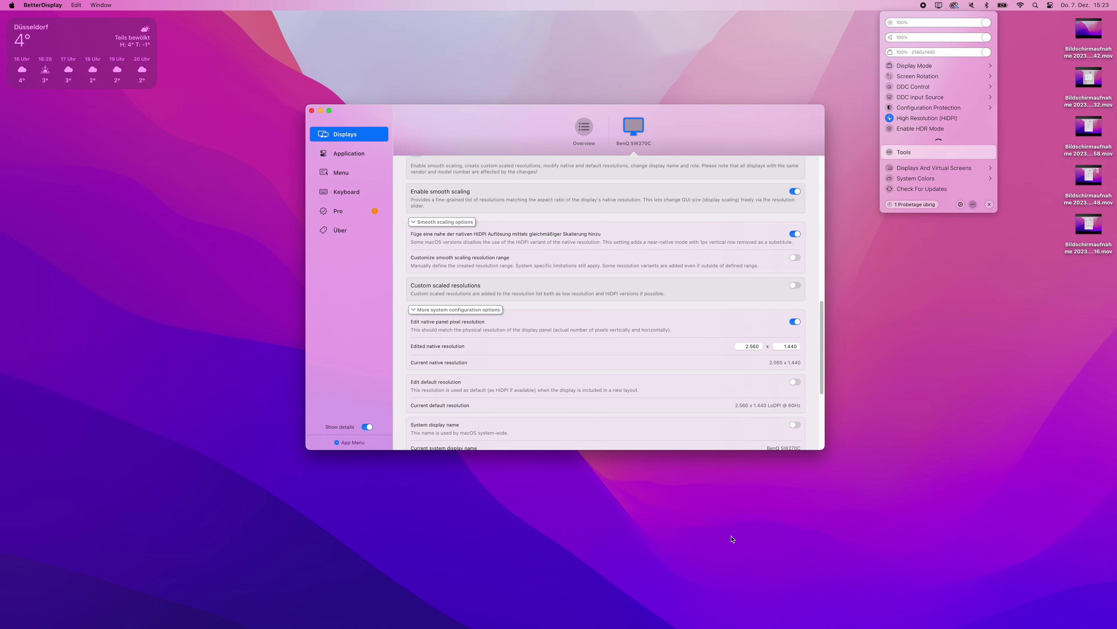
left_click(939, 9)
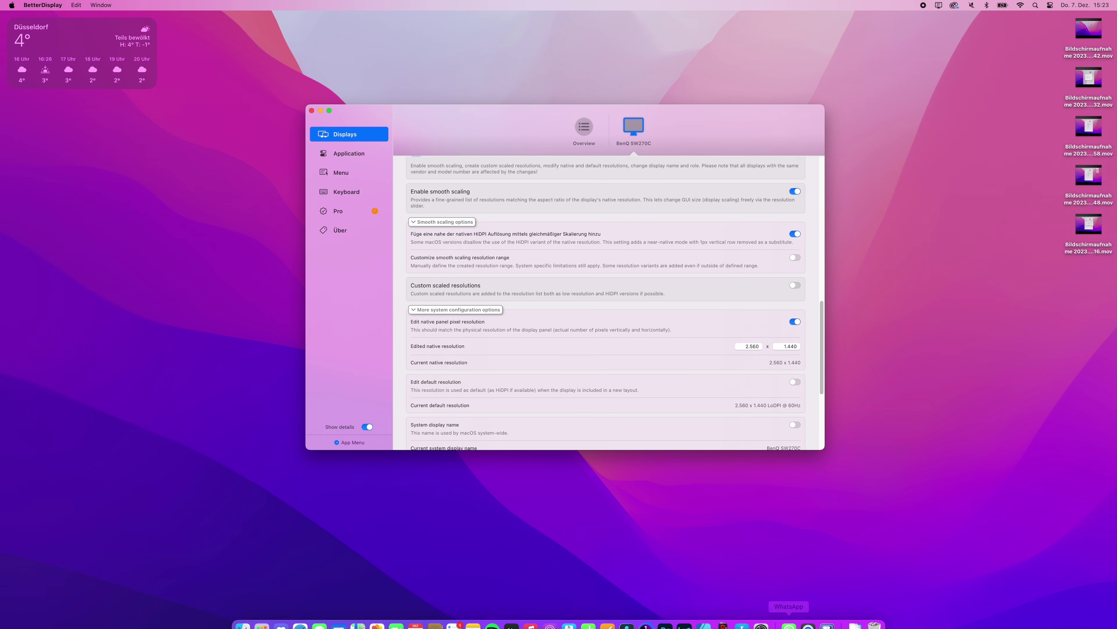
Set the BenQ SW270C's Farbprofil to Adobe RGB (1998) in System Settings' Displays pane.
left_click(761, 614)
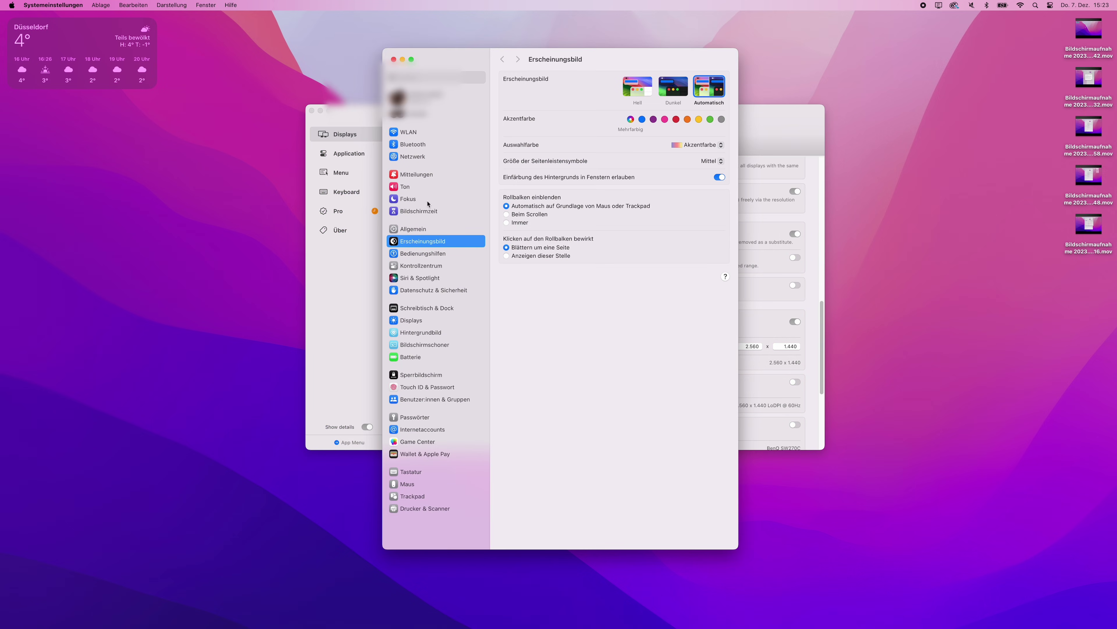
left_click(433, 321)
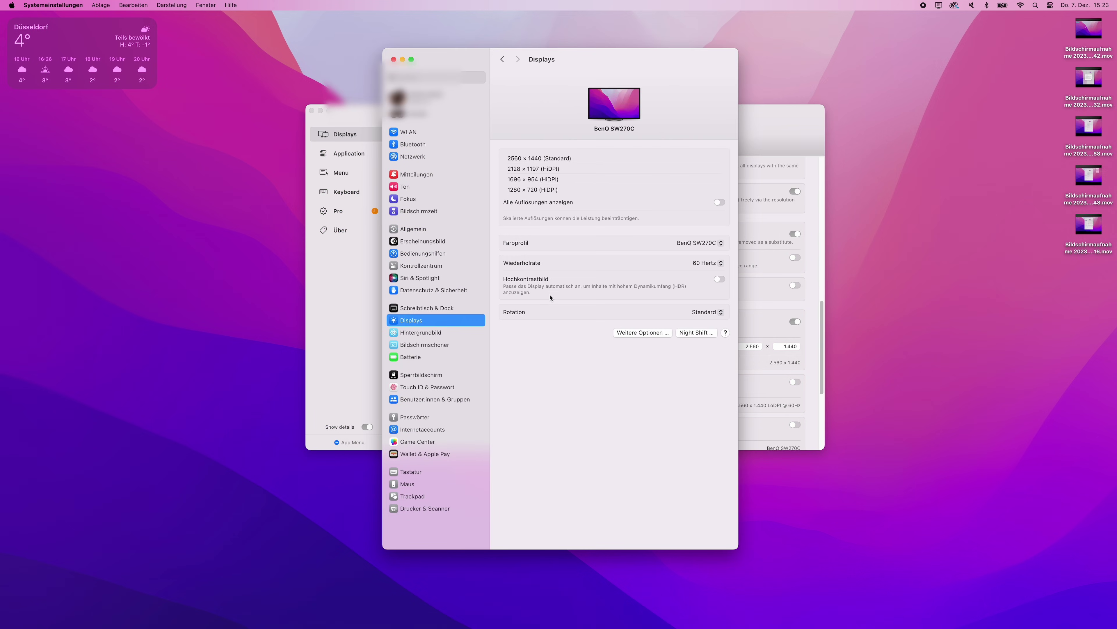
left_click(697, 243)
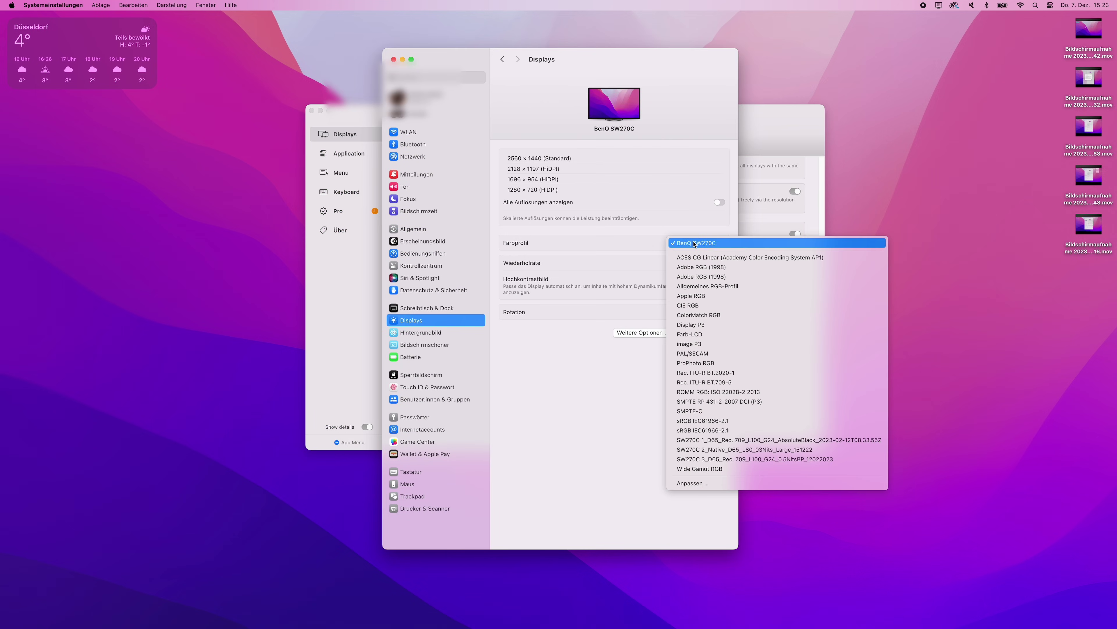
left_click(697, 269)
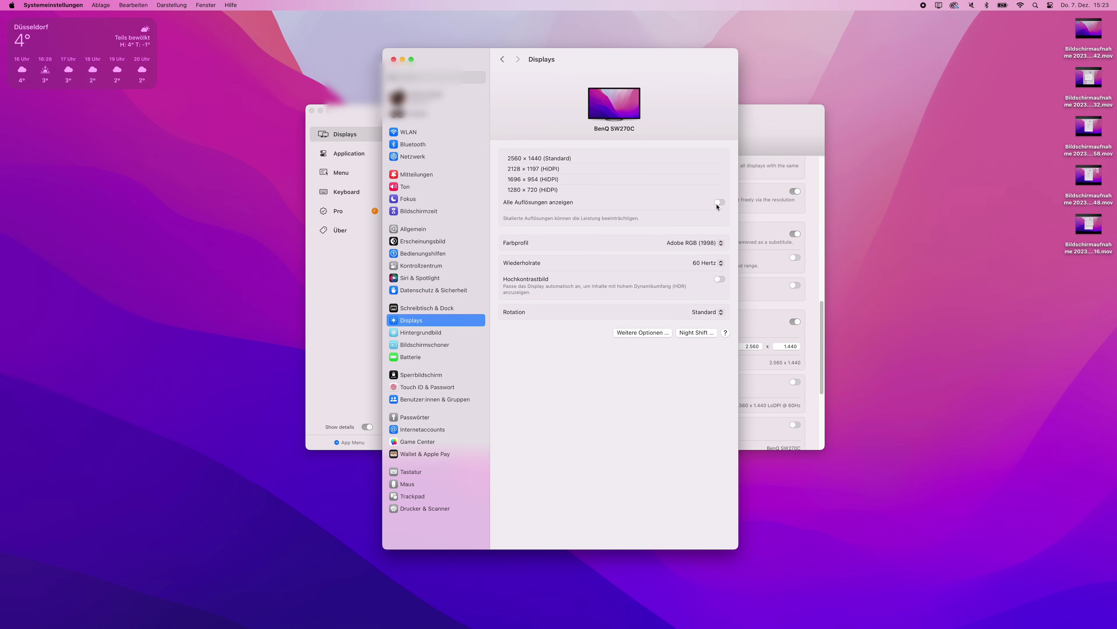
Show all resolutions and choose 2560 × 1439 (HiDPI) for the BenQ SW270C.
left_click(718, 202)
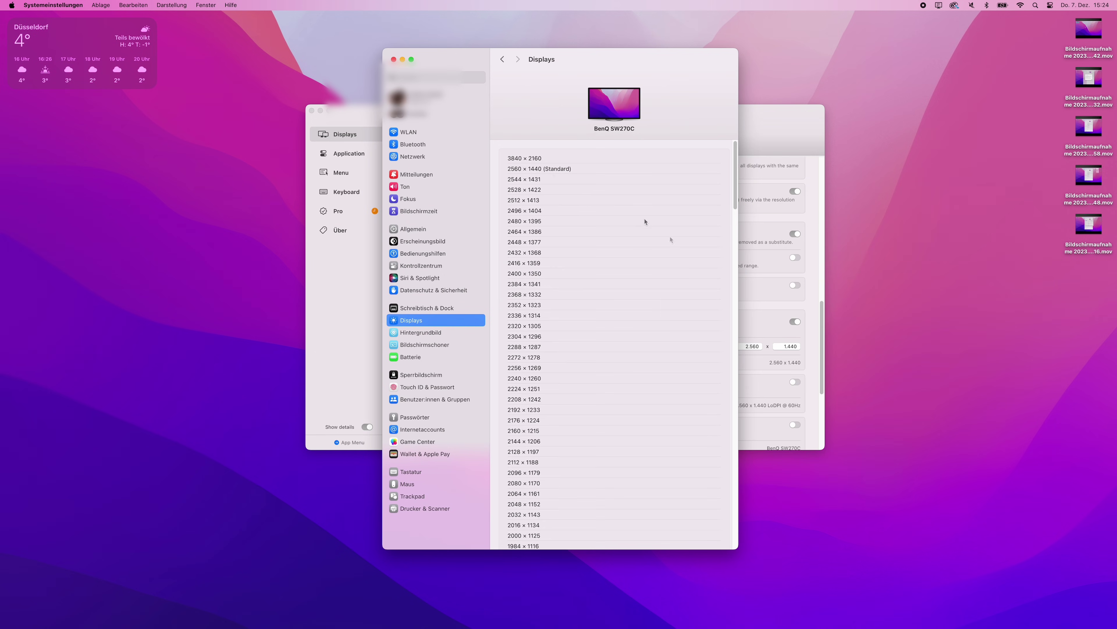
scroll(623, 282, "down", 20)
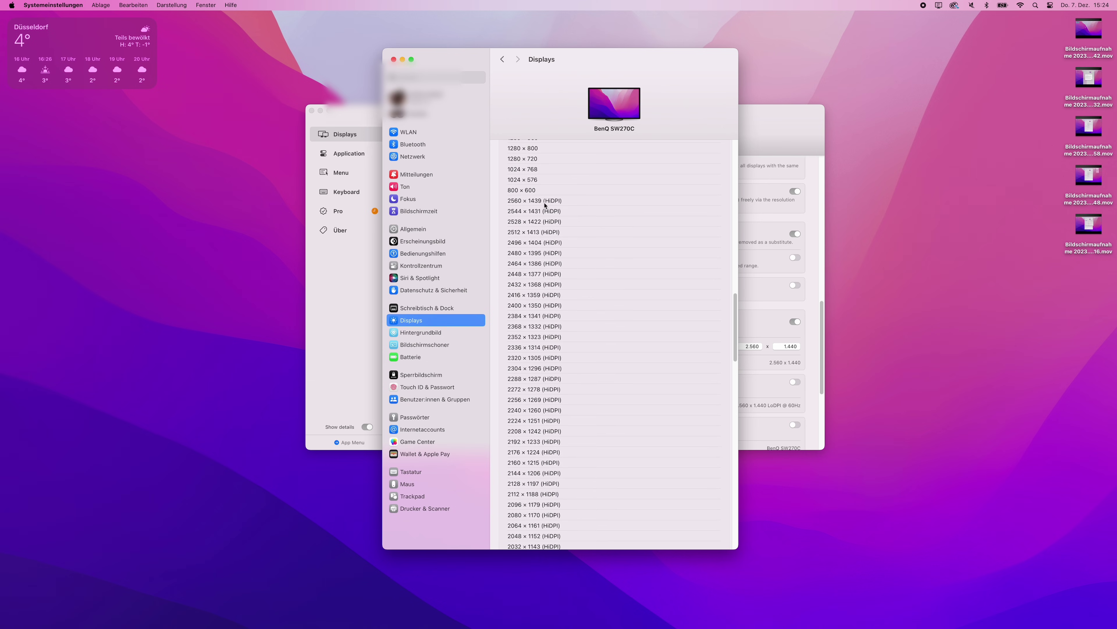
left_click(534, 201)
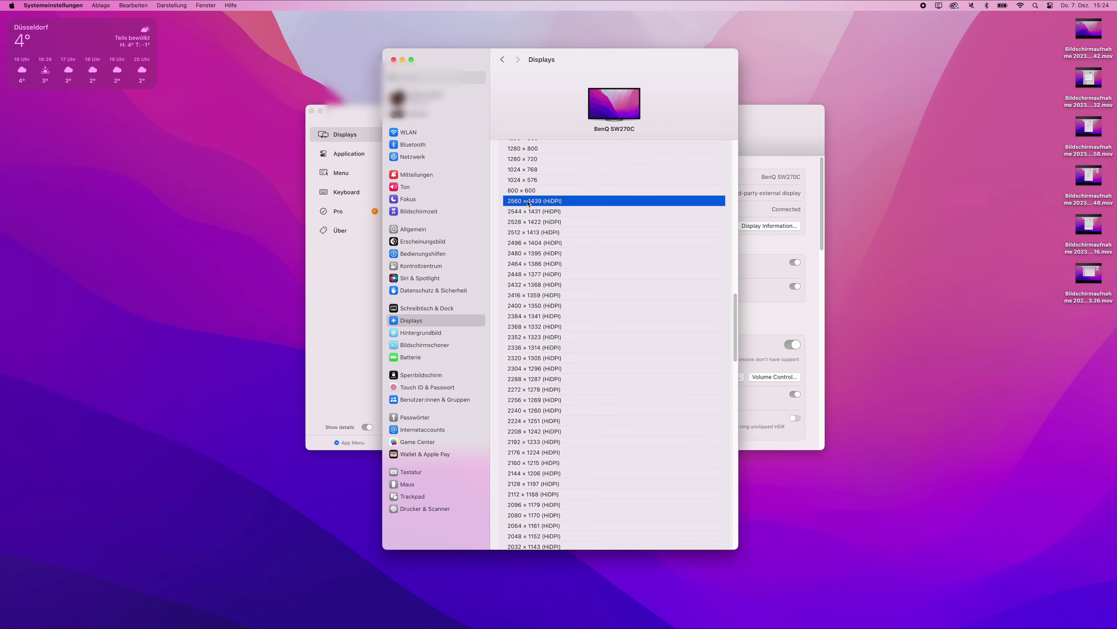
scroll(579, 265, "down", 5)
scroll(579, 266, "down", 10)
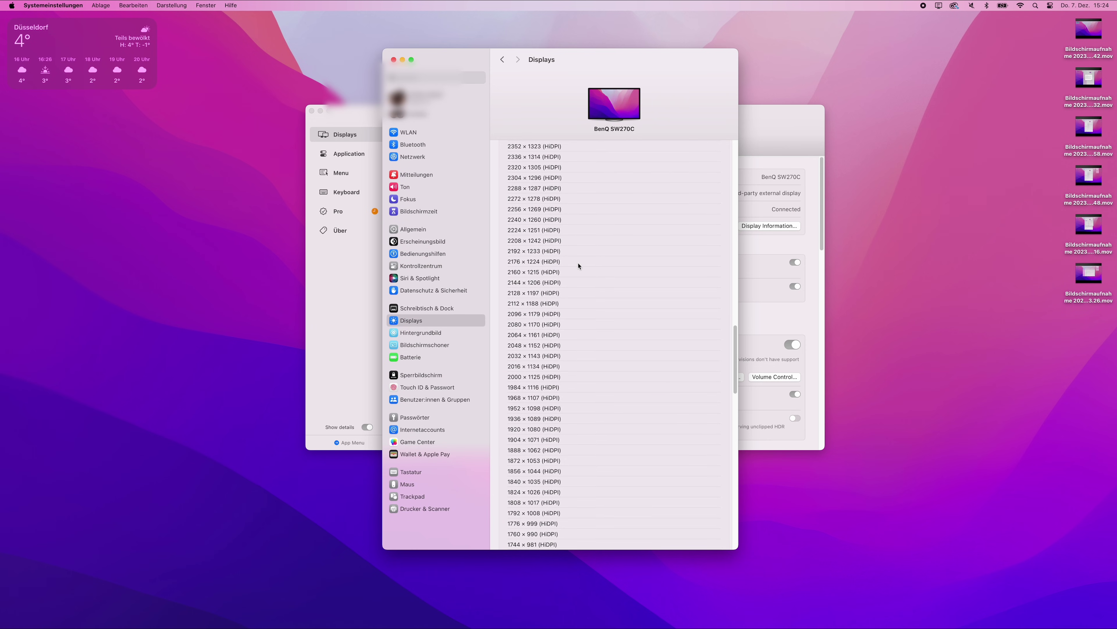
scroll(578, 265, "up", 15)
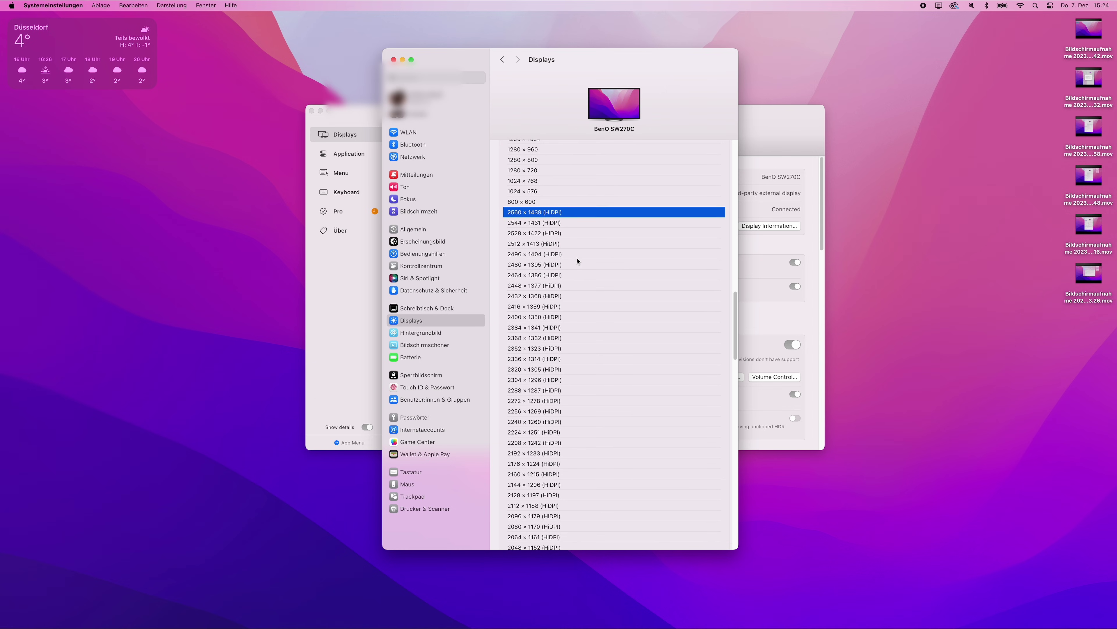
scroll(546, 348, "down", 1)
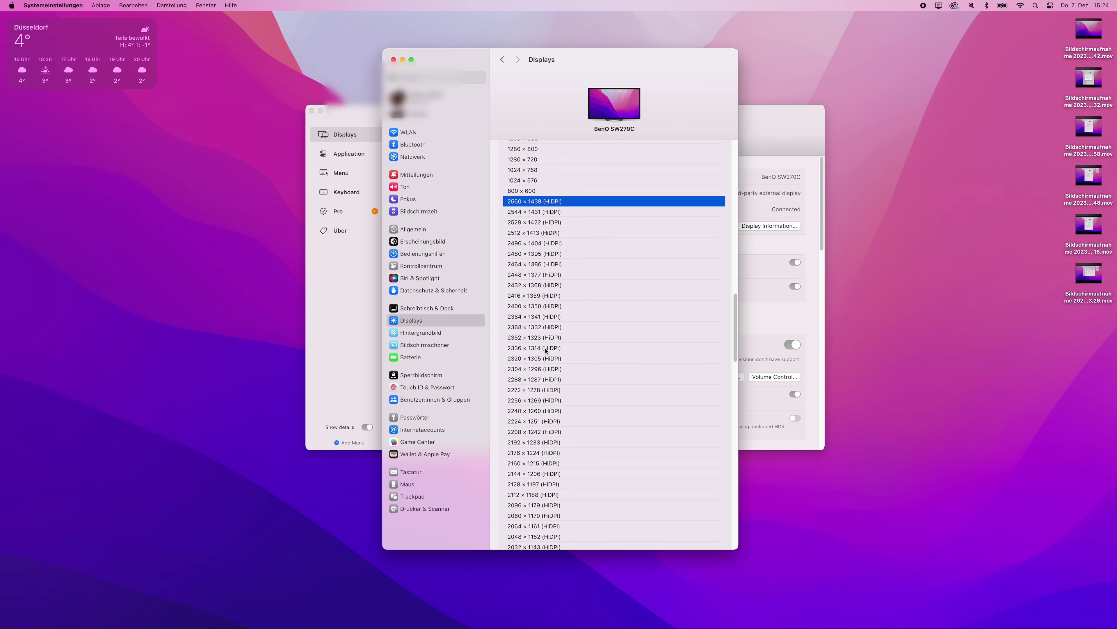
scroll(546, 350, "down", 1)
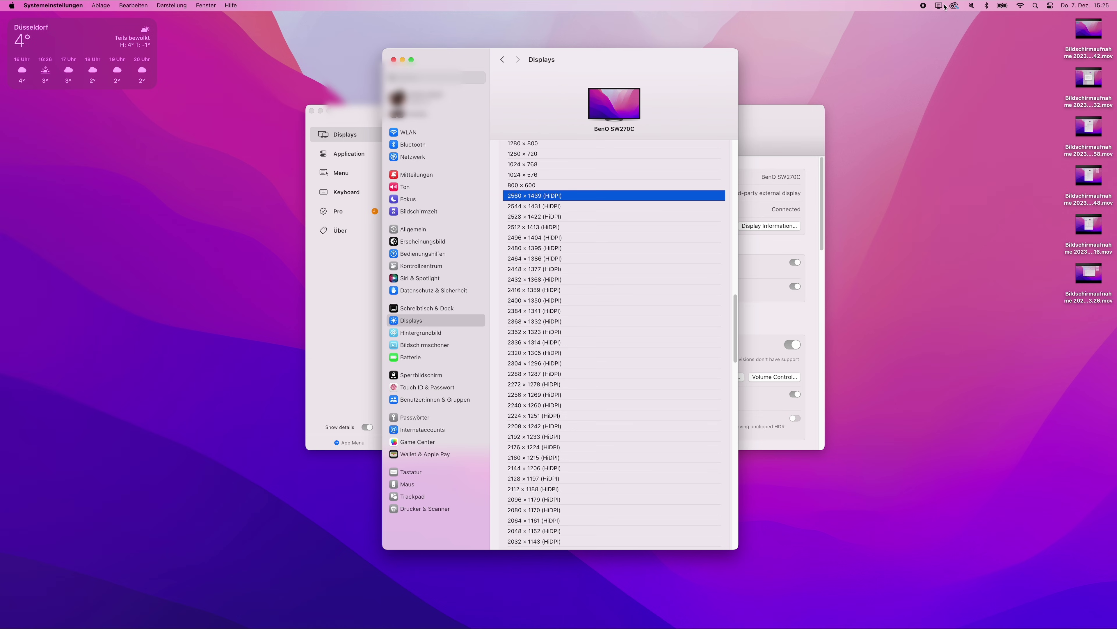
Browse the Display Mode list in BetterDisplay's quick controls, then return to the Displays settings overview.
left_click(954, 5)
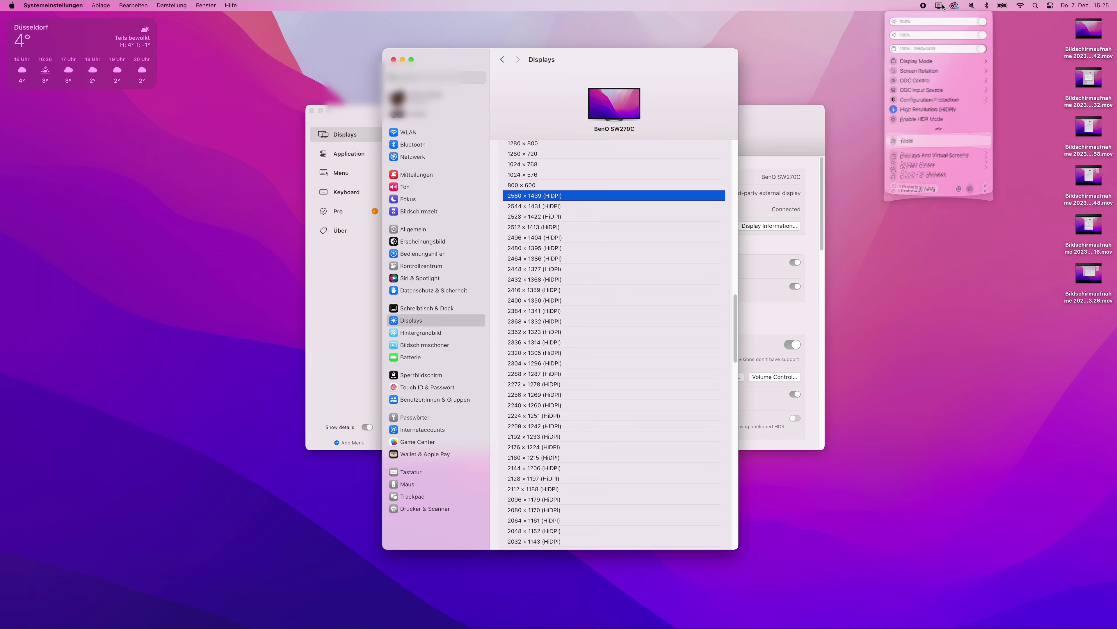
left_click(993, 68)
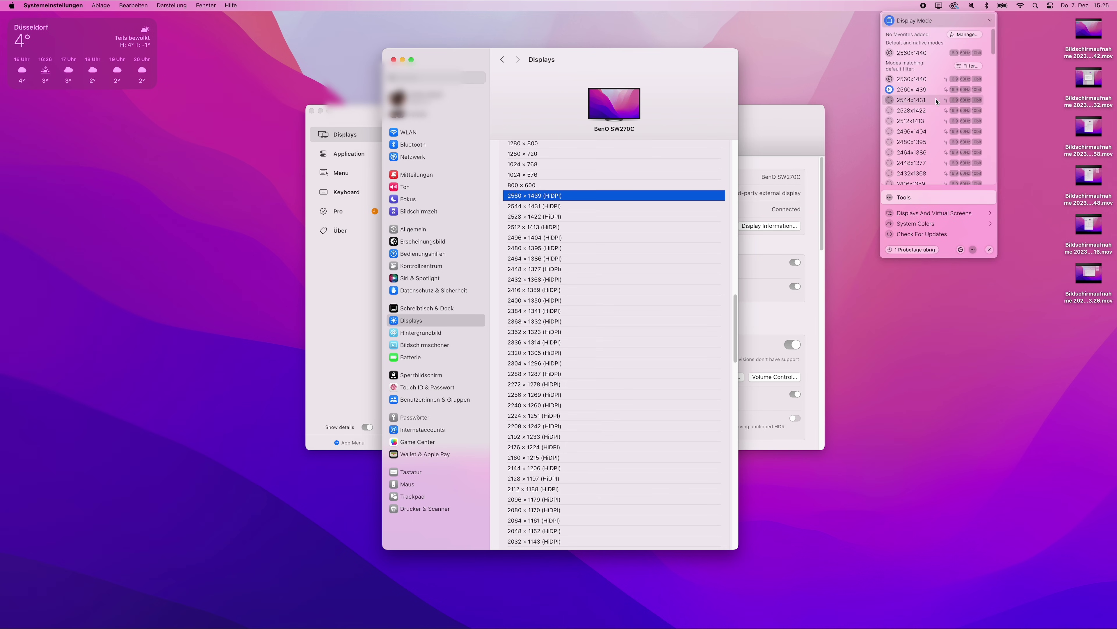
scroll(933, 132, "down", 8)
scroll(934, 132, "down", 5)
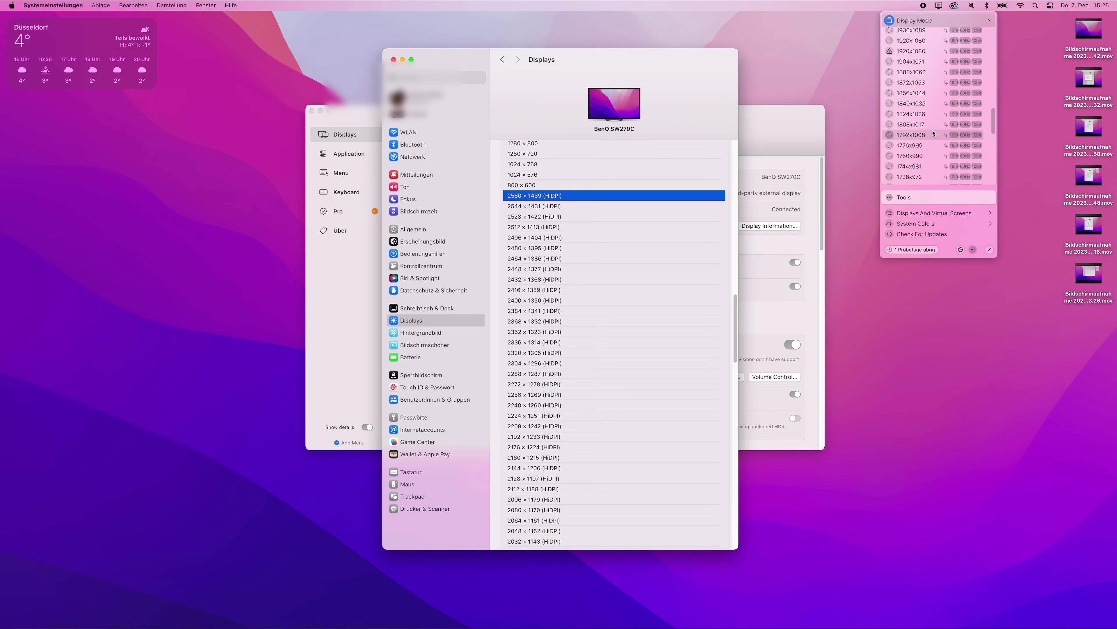
scroll(933, 132, "up", 3)
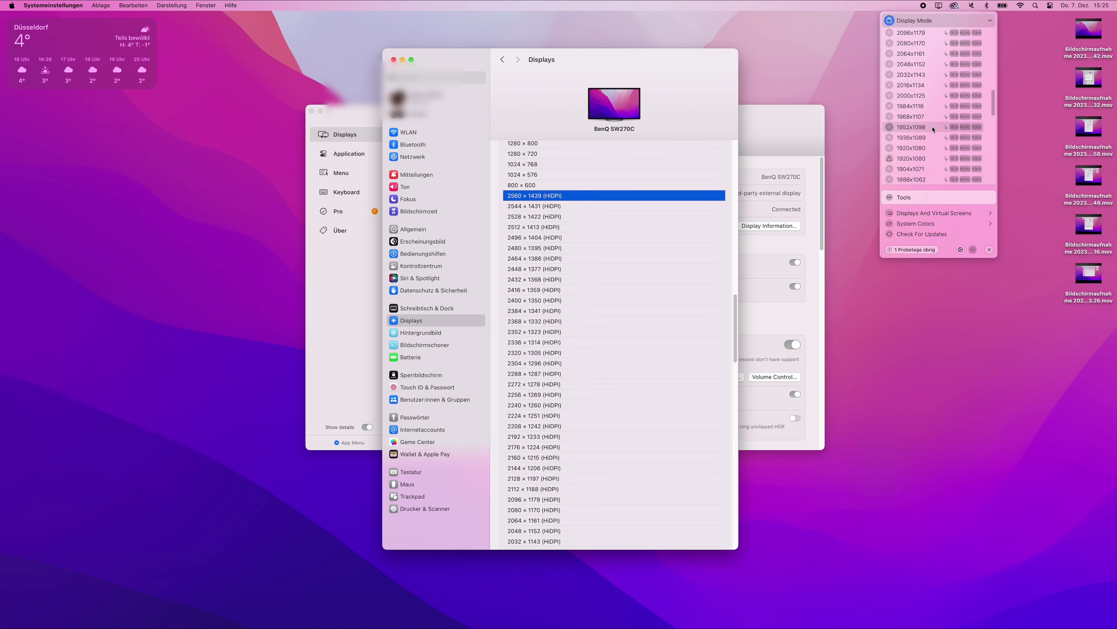
left_click(568, 65)
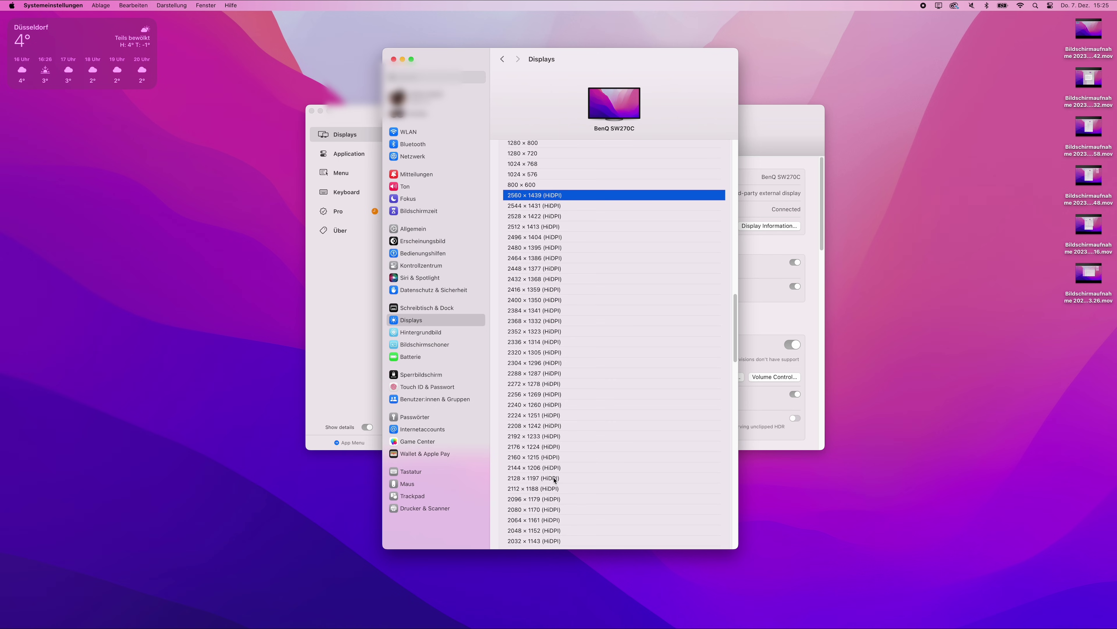
scroll(561, 470, "down", 2)
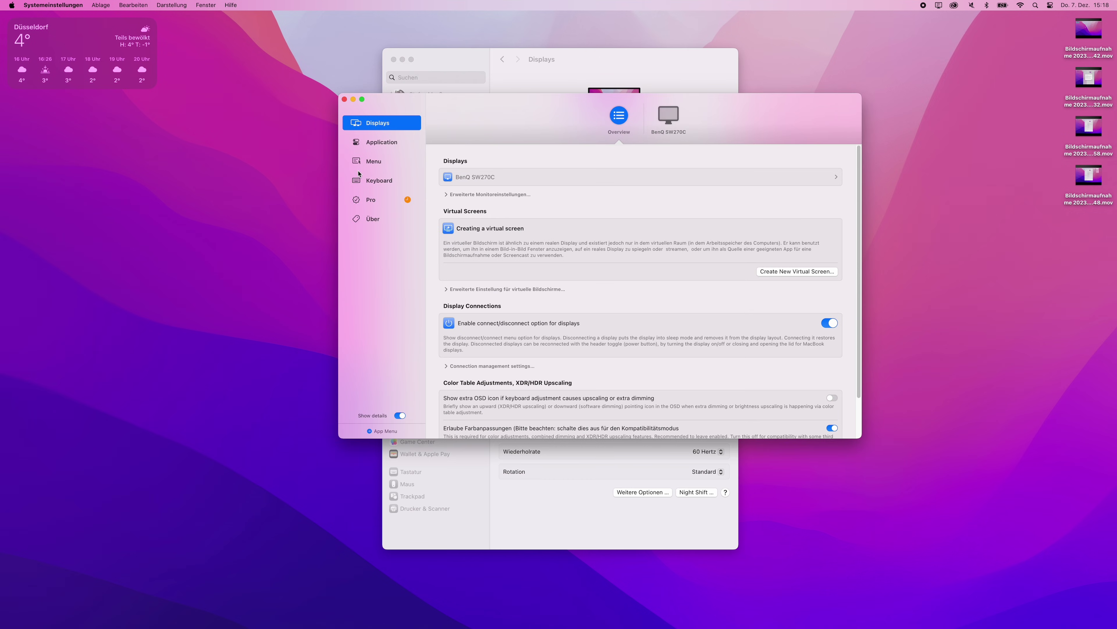
Expand 'Erweiterte Monitoreinstellungen' and review the remaining Displays options, resizing the window slightly.
left_click(463, 195)
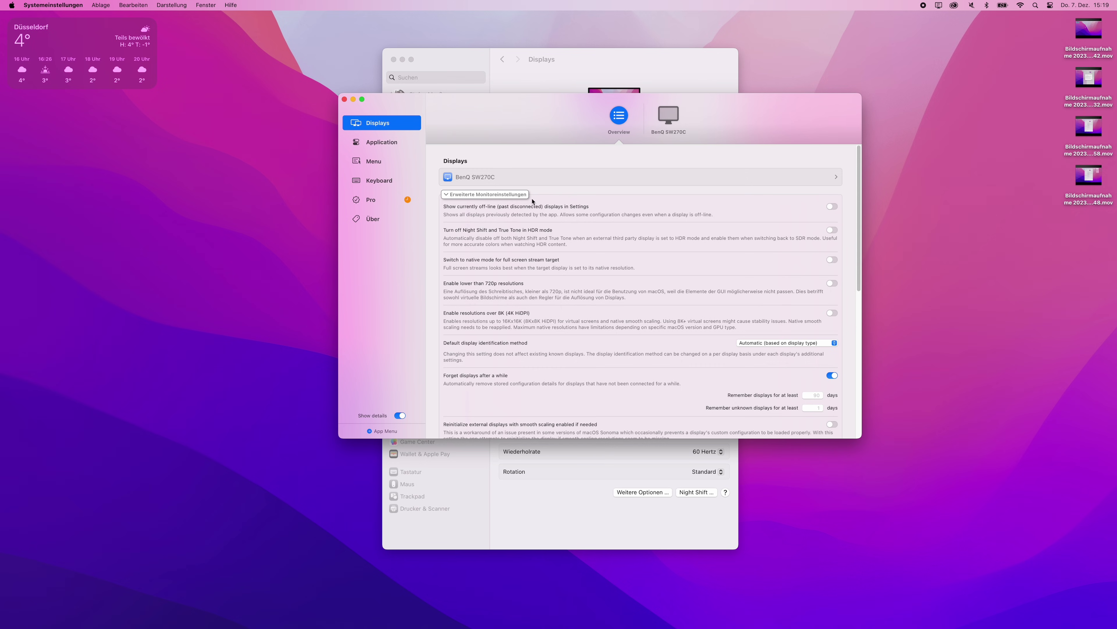
scroll(582, 304, "down", 2)
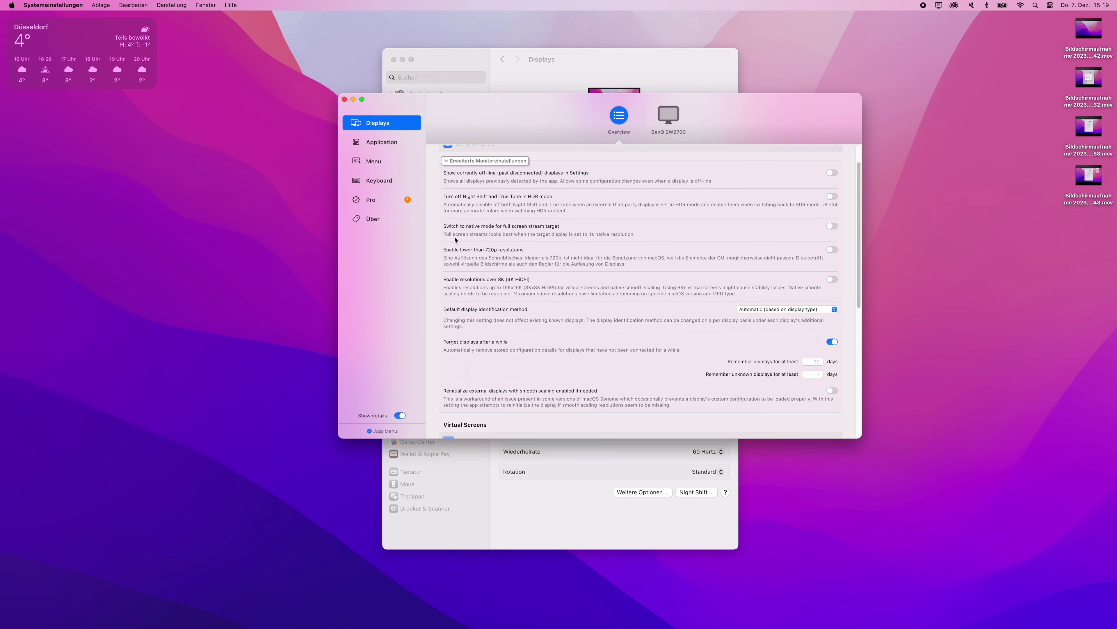
scroll(653, 312, "down", 3)
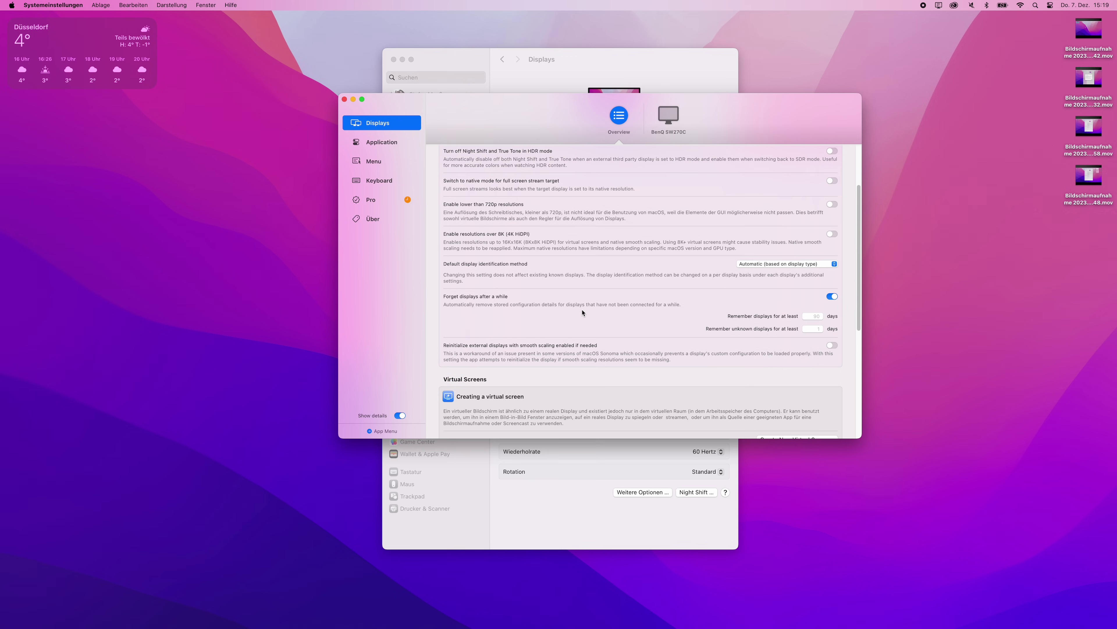
scroll(582, 312, "down", 10)
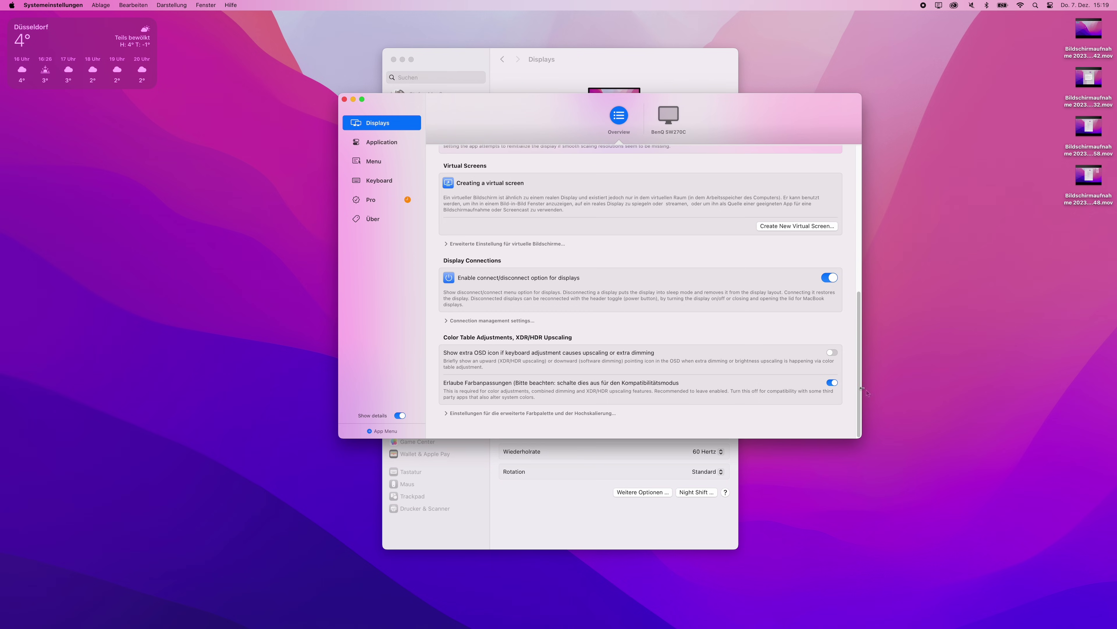
left_click_drag(861, 403, 857, 402)
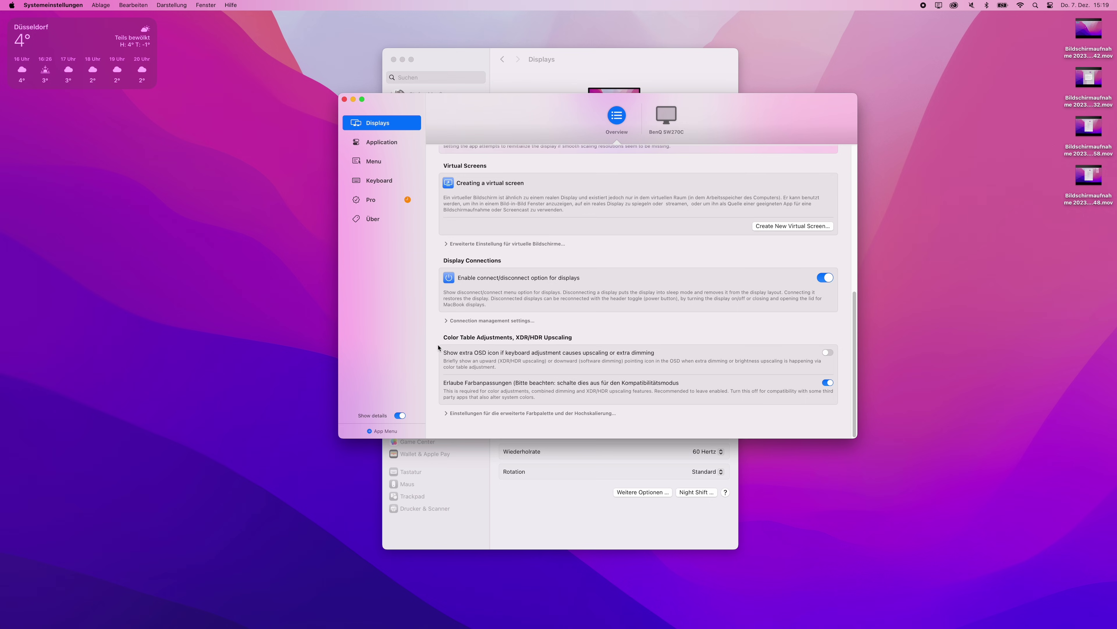
Review the Menu page's Resolution submenu settings, then expand Application's 'Erweiterte Einstellungen & Datenschutz'.
left_click(380, 165)
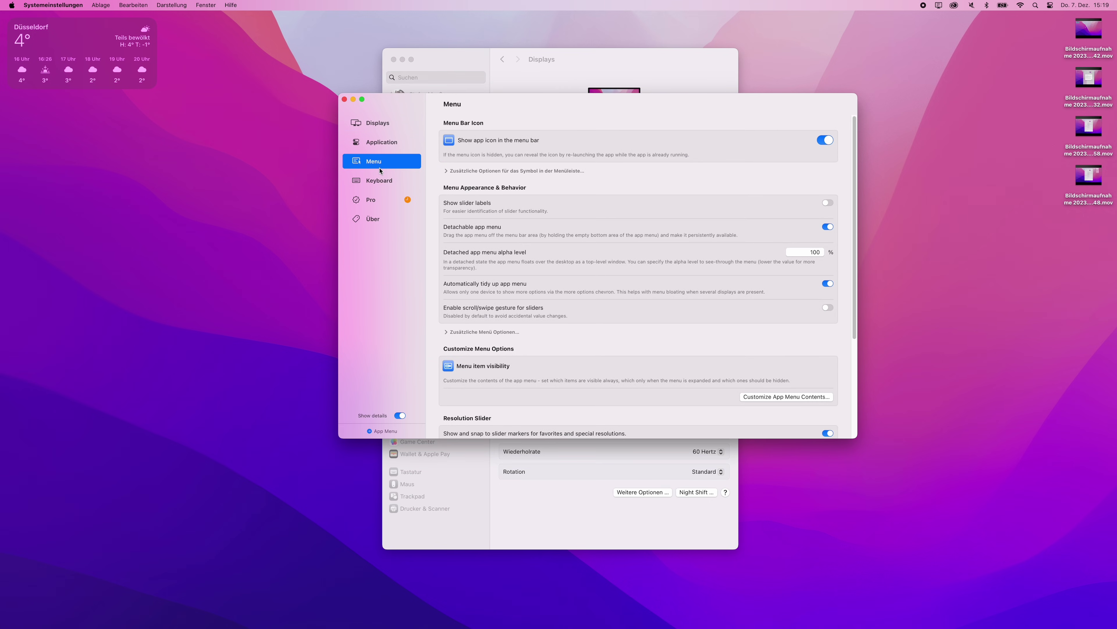
scroll(628, 267, "down", 5)
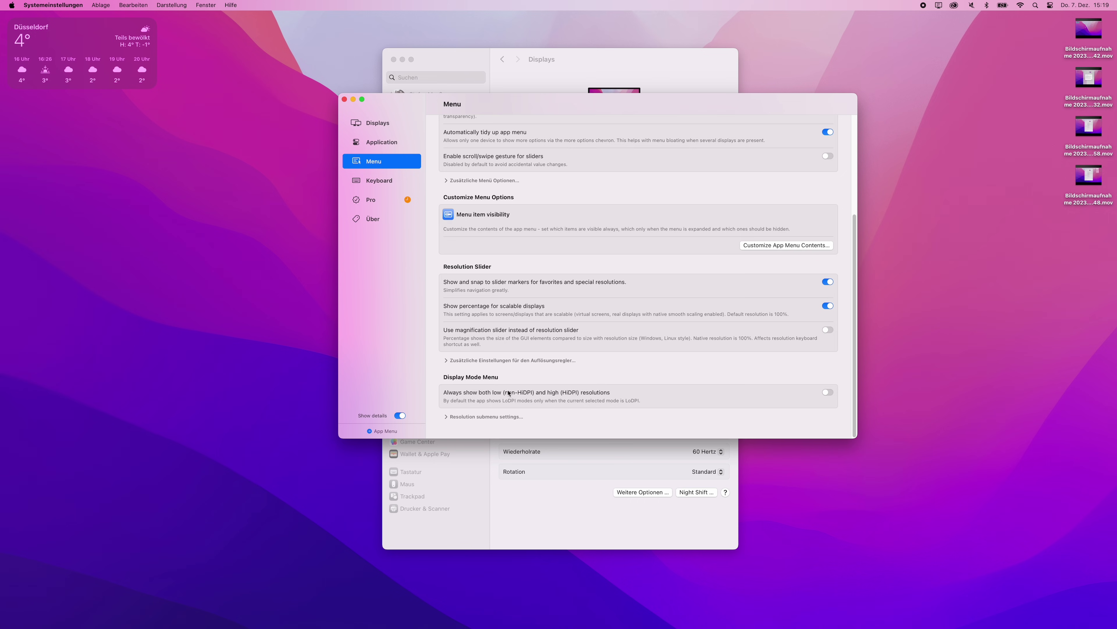
left_click(507, 416)
scroll(542, 403, "down", 2)
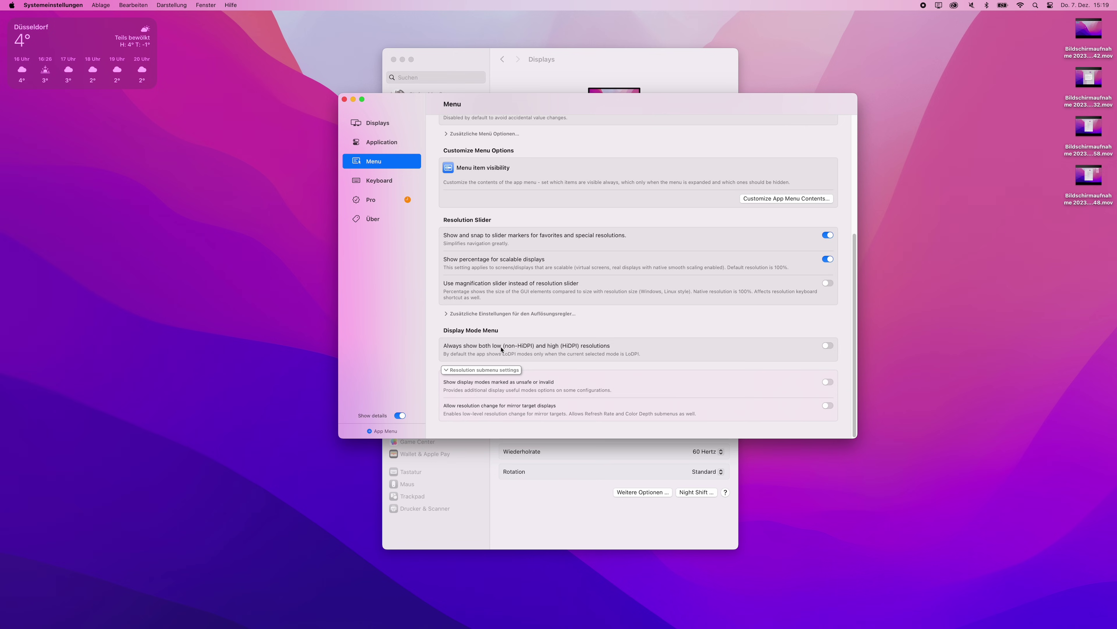
scroll(484, 286, "up", 10)
left_click(405, 144)
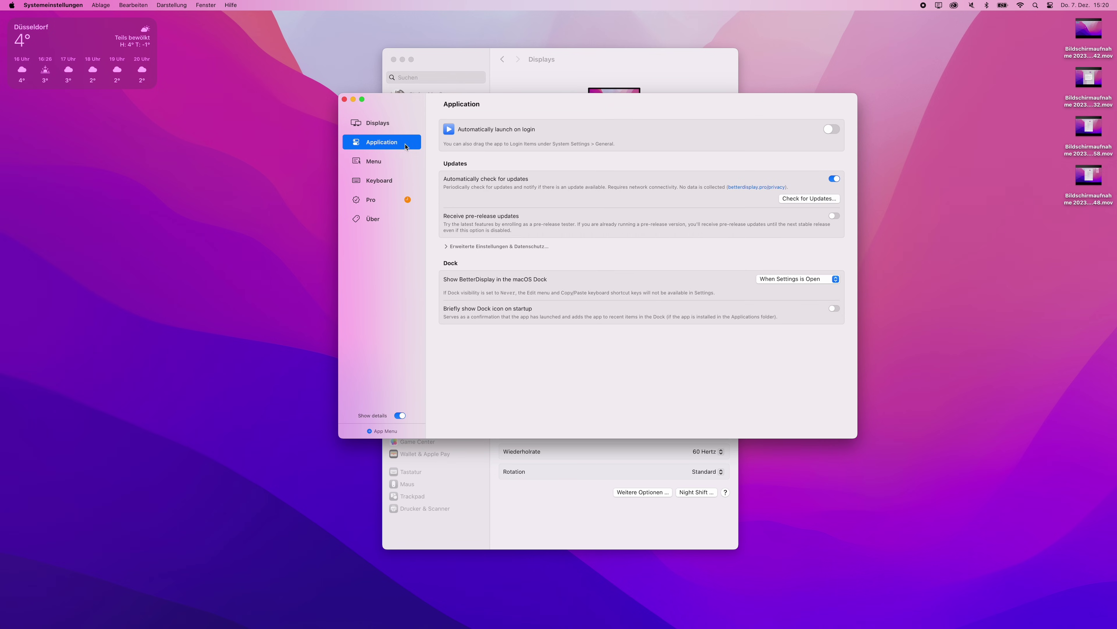
left_click(480, 247)
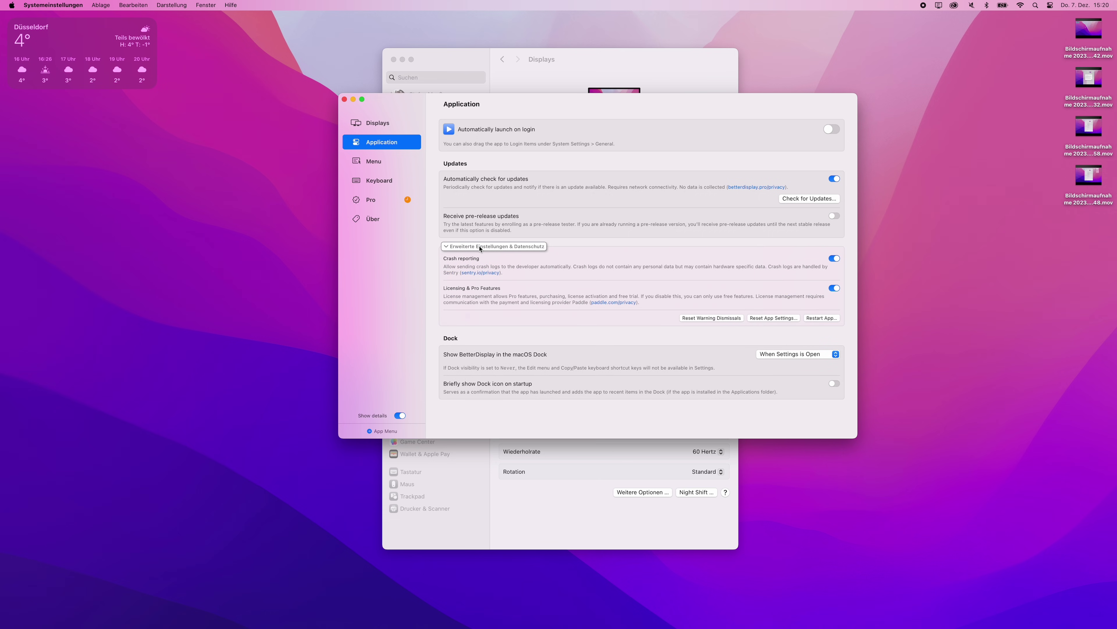
Return to the Displays overview and collapse the 'Erweiterte Monitoreinstellungen' section for the BenQ SW270C.
left_click(387, 127)
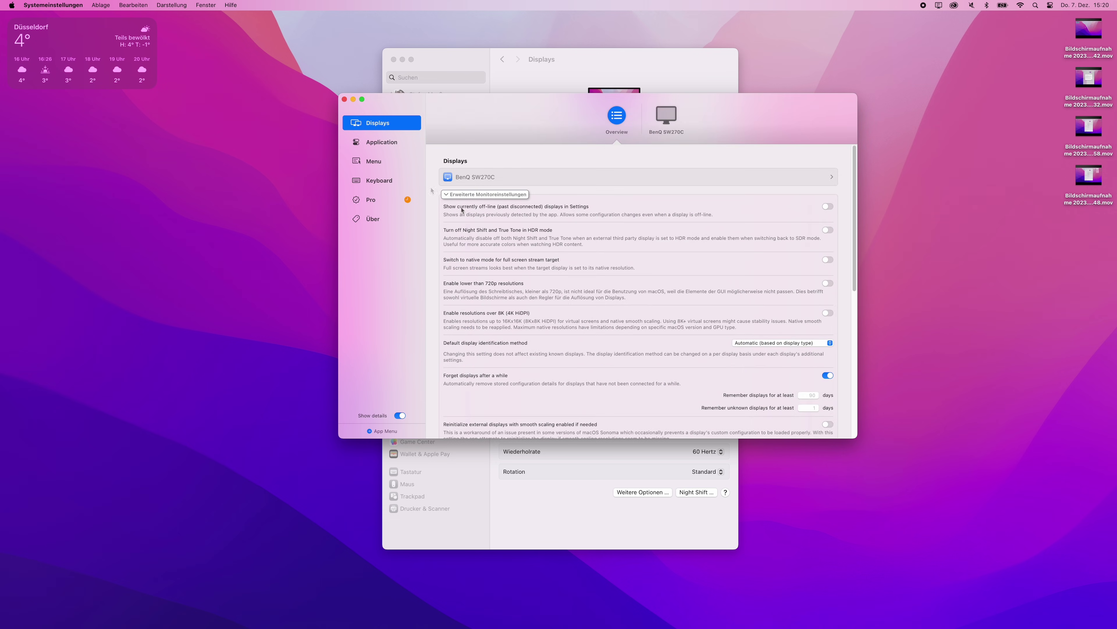
left_click(487, 194)
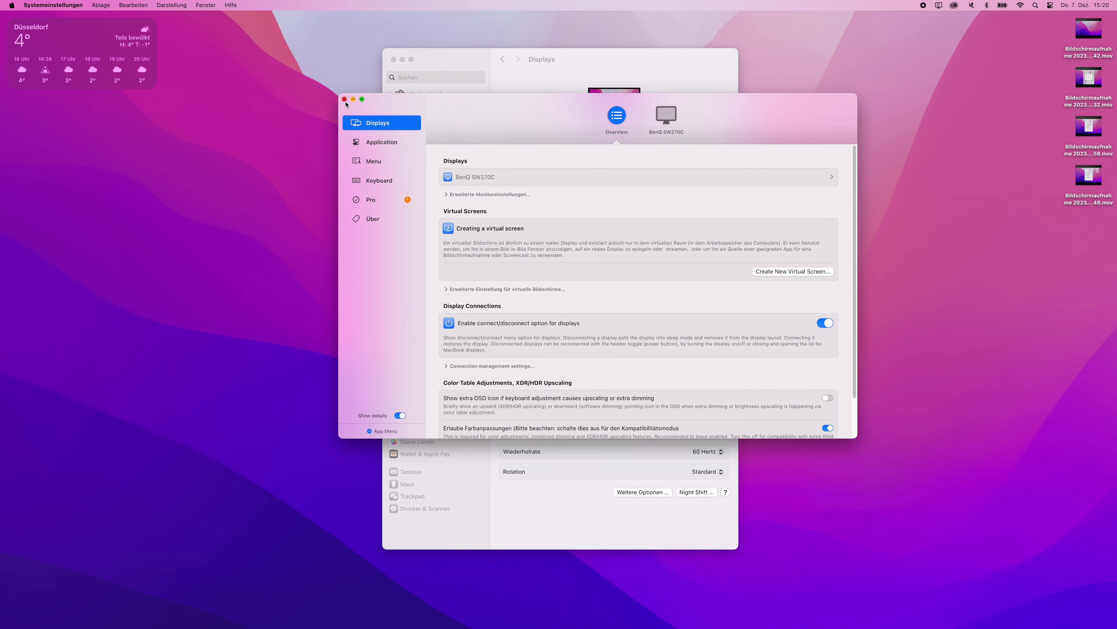